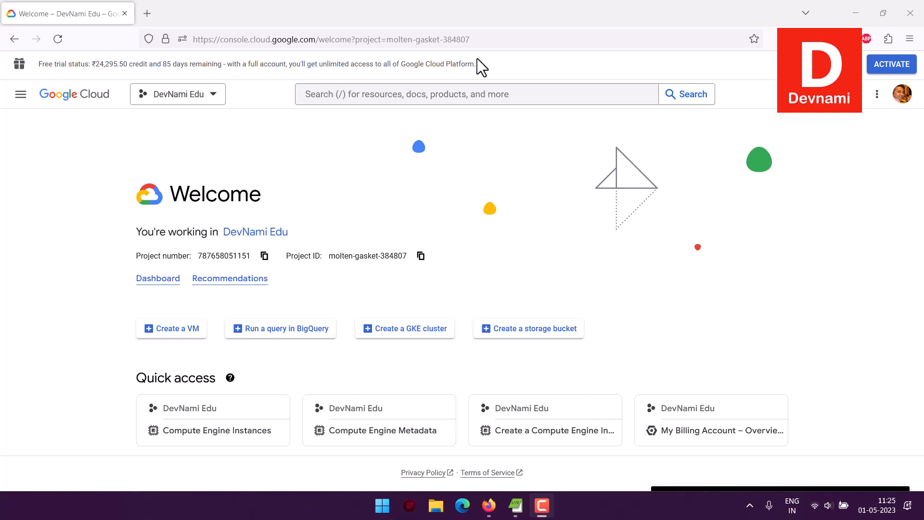
Step: Open the console's Navigation menu from the DevNami Edu project Welcome page
left_click(20, 94)
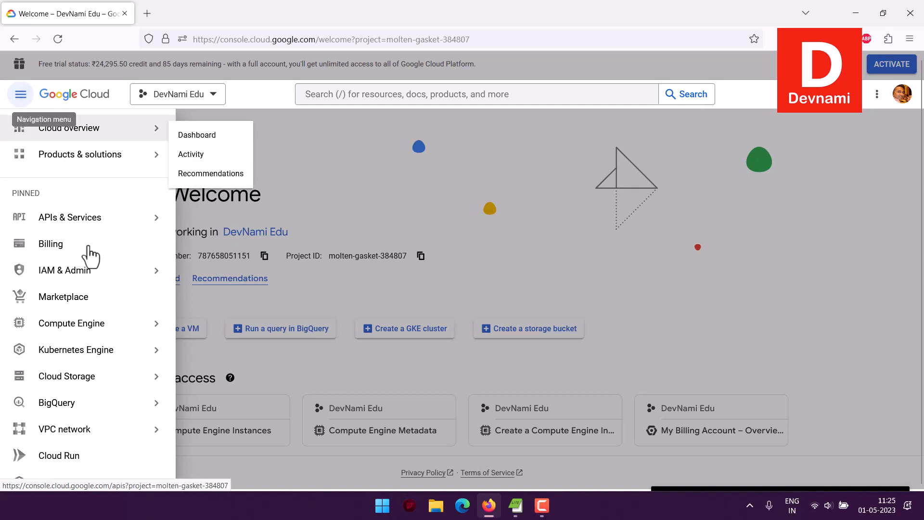
Step: Go to Compute Engine > VM instances and open Marketplace from the sidebar
mouse_move(91, 329)
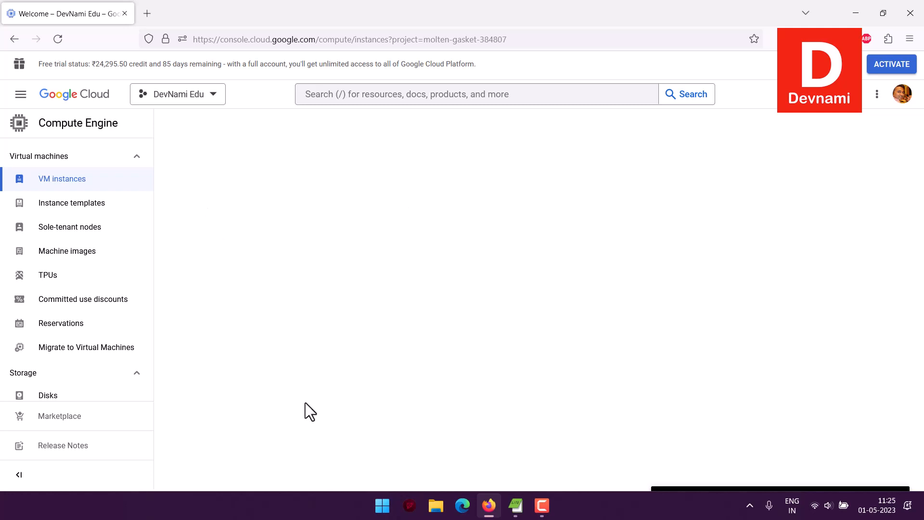
scroll(110, 285, "down", 5)
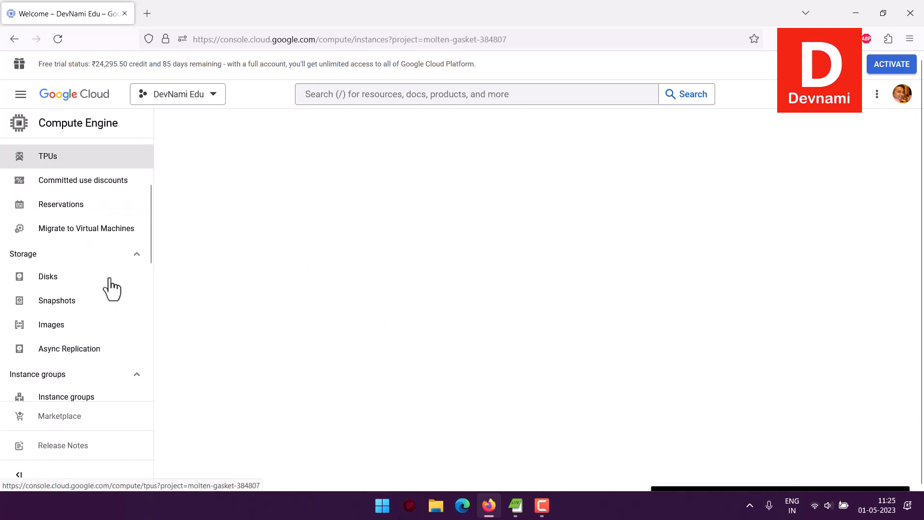
scroll(101, 357, "down", 8)
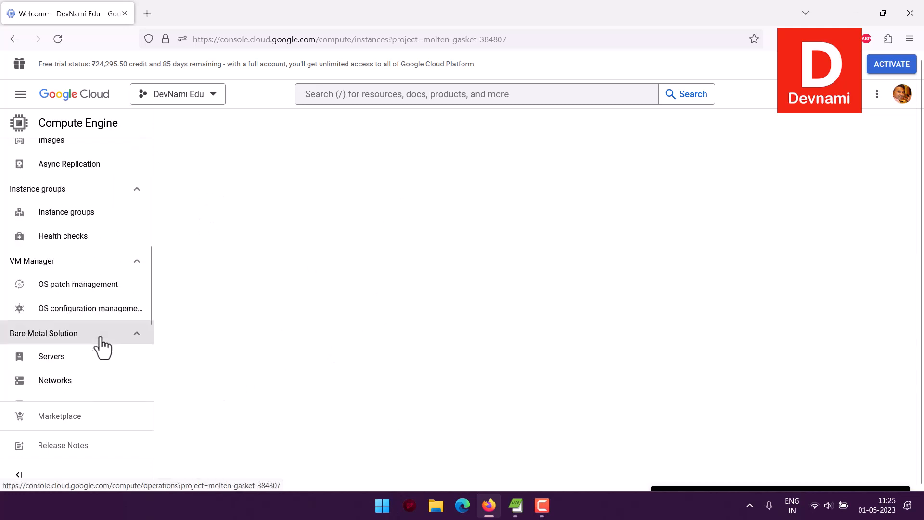
scroll(101, 346, "up", 13)
scroll(102, 345, "down", 12)
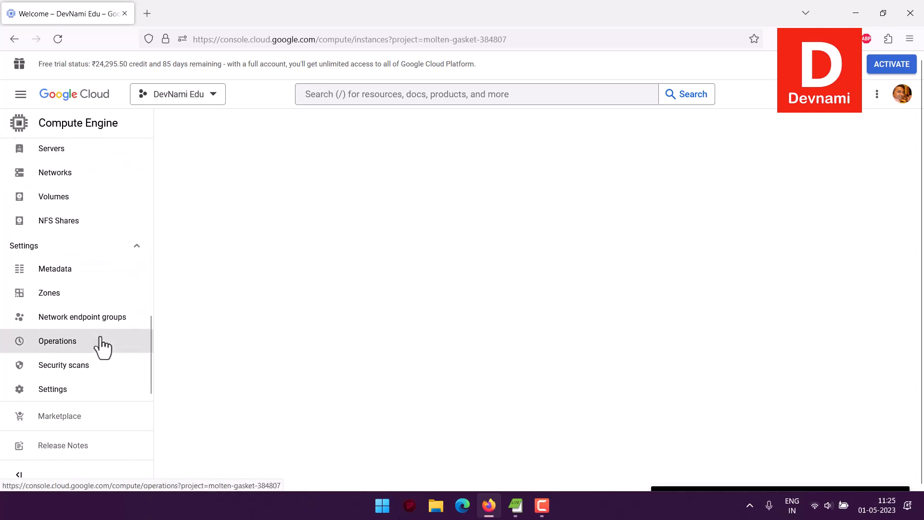
scroll(76, 422, "up", 2)
left_click(77, 425)
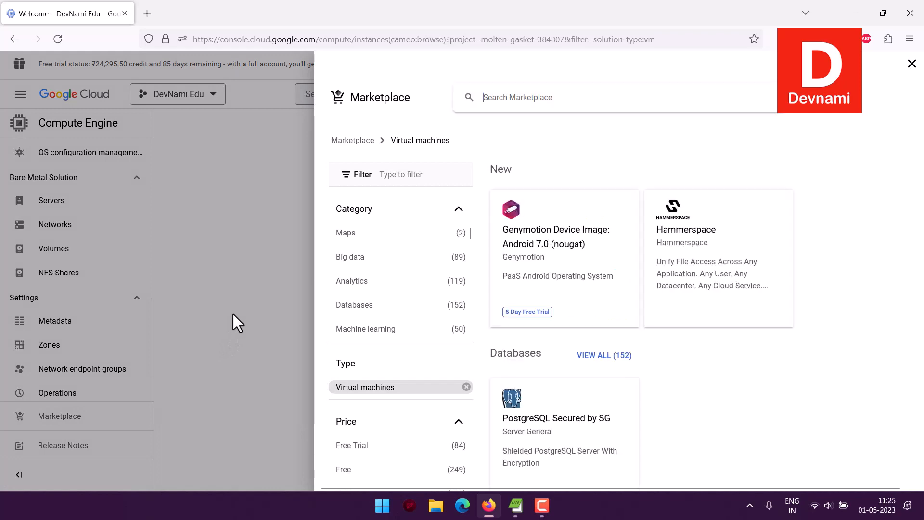
Step: Search Marketplace for 'wordpress cms' and filter to the 12 free results
left_click(496, 97)
type("WordP")
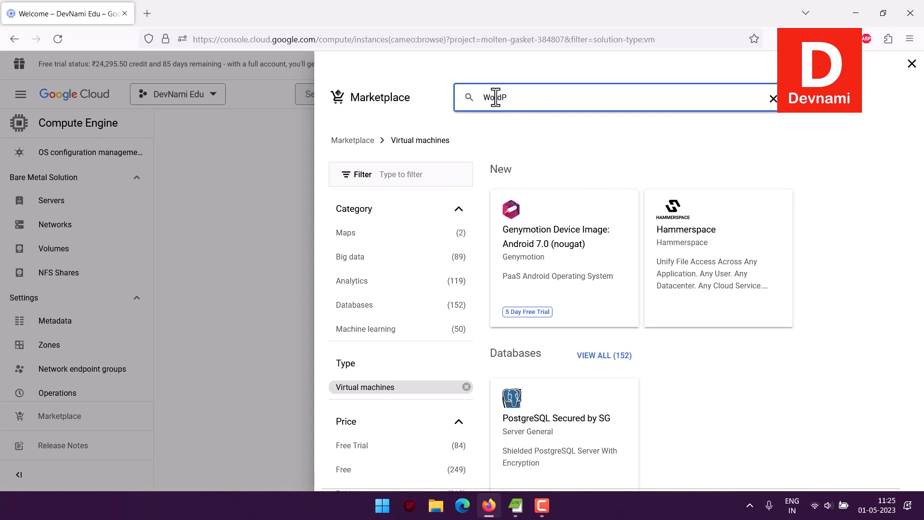
type("ress")
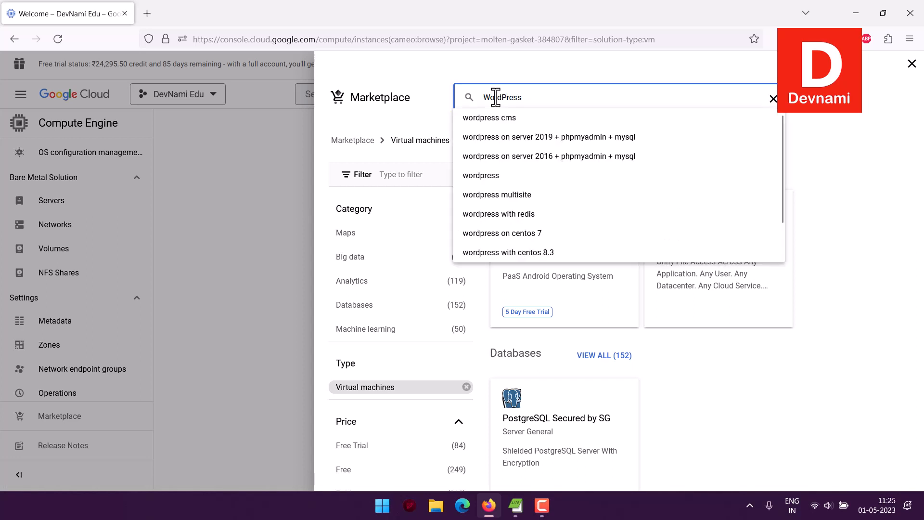
left_click(578, 121)
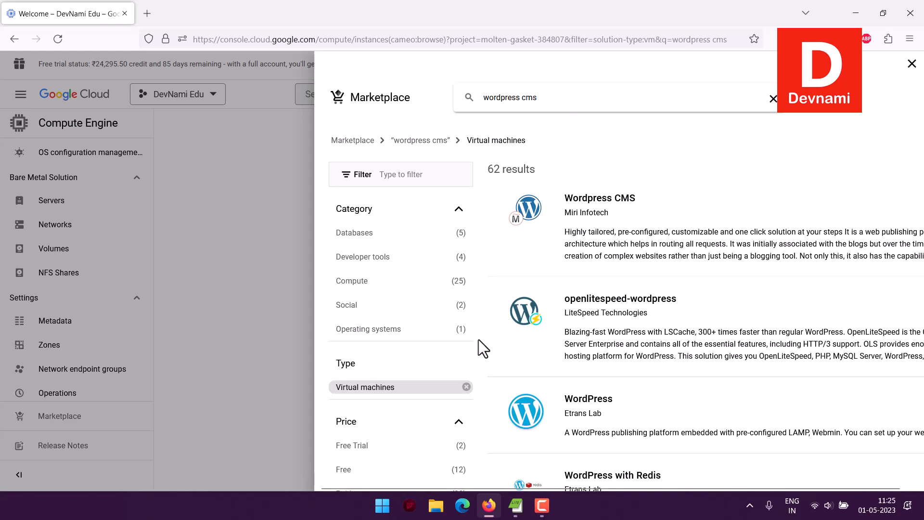
left_click(429, 466)
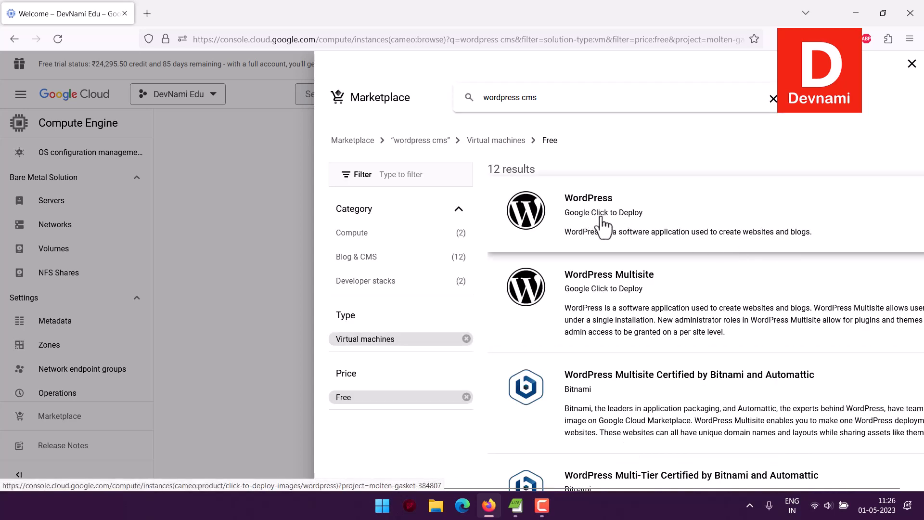
Step: Open the WordPress Google Click to Deploy product and review its INR 1,084.48/mo pricing
left_click(690, 215)
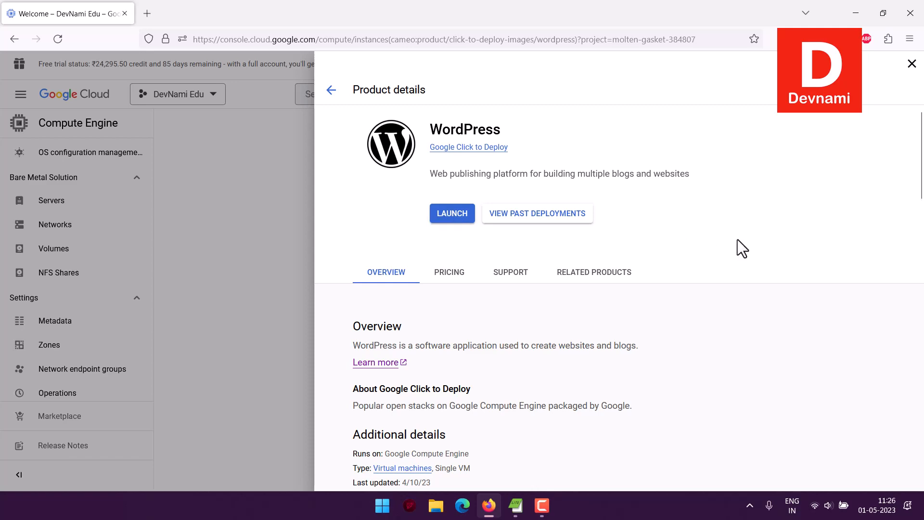
scroll(738, 239, "down", 6)
scroll(744, 244, "down", 3)
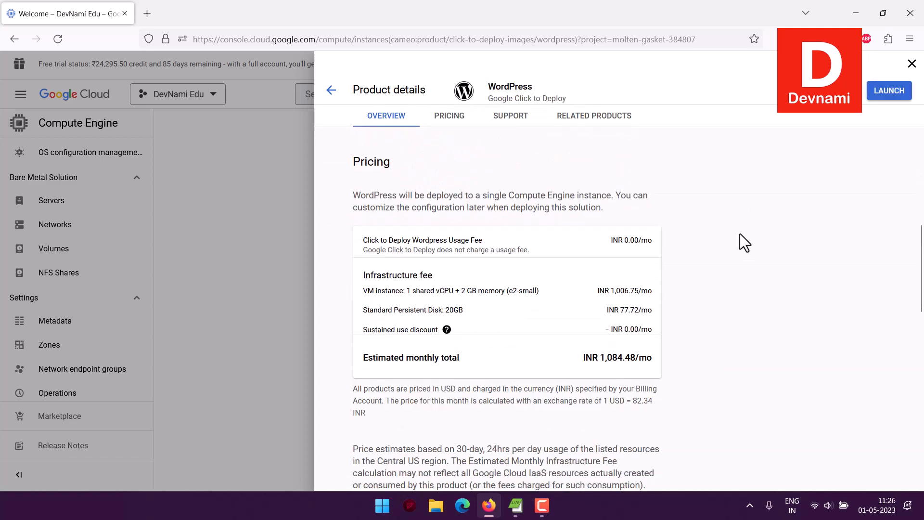
left_click_drag(386, 276, 650, 323)
left_click(471, 303)
left_click_drag(446, 289, 648, 331)
left_click(561, 286)
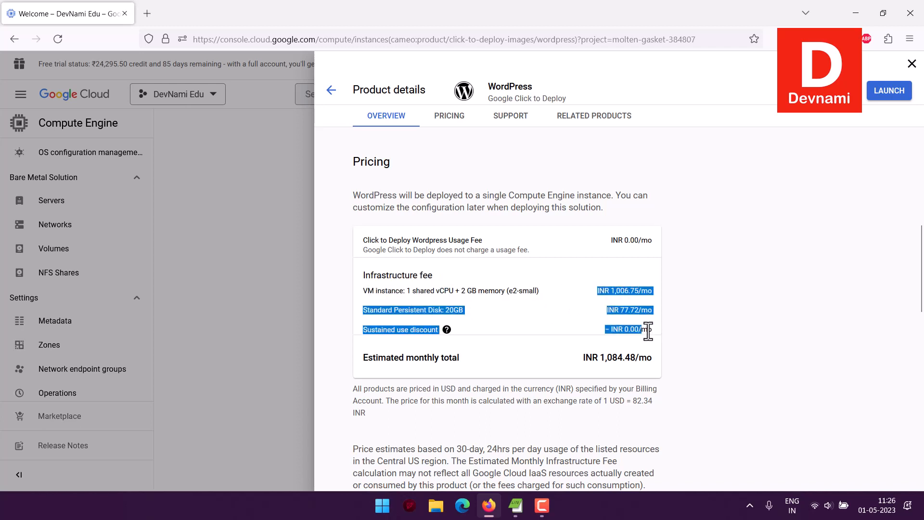
left_click(648, 328)
triple_click(648, 355)
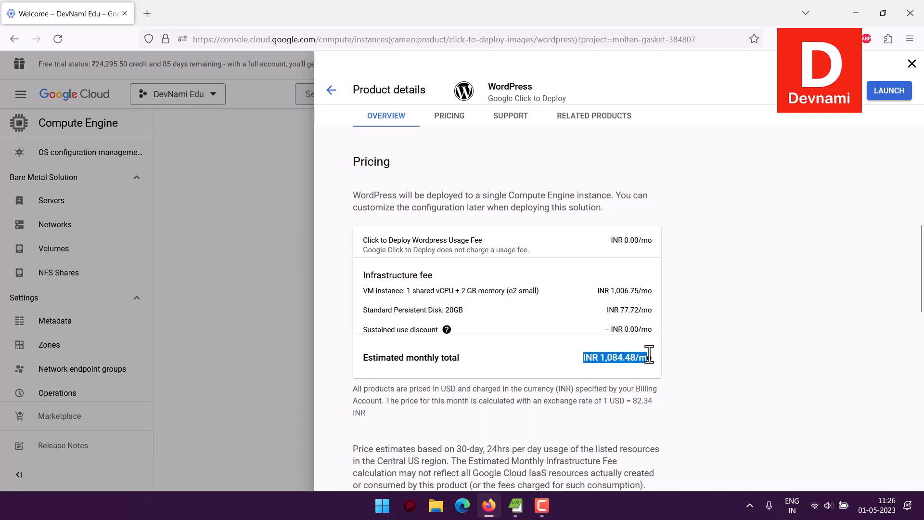
left_click(649, 356)
Step: Return to the free 'wordpress cms' Marketplace results
scroll(640, 327, "up", 2)
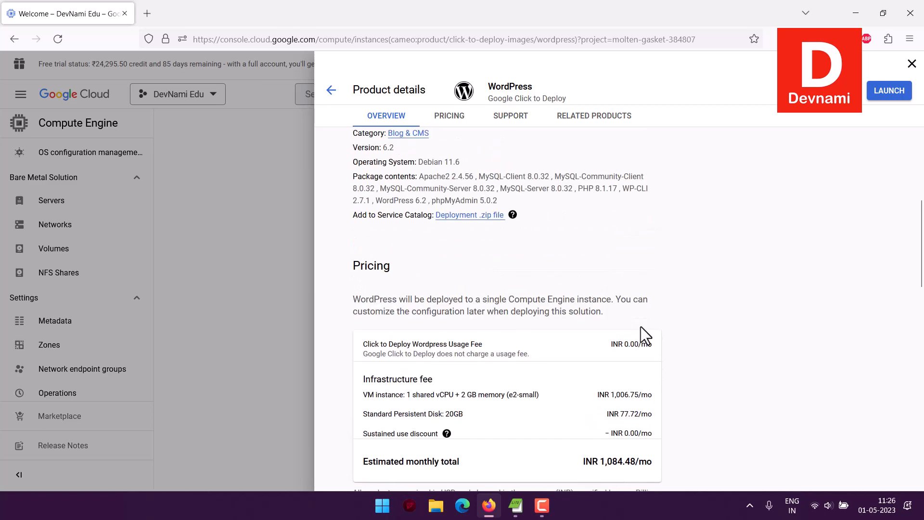
scroll(640, 326, "up", 2)
scroll(640, 326, "up", 5)
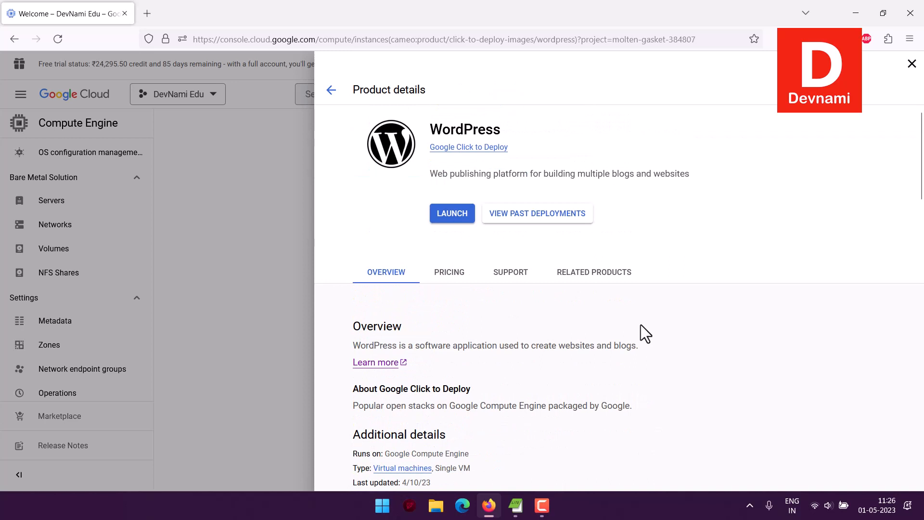
left_click(331, 89)
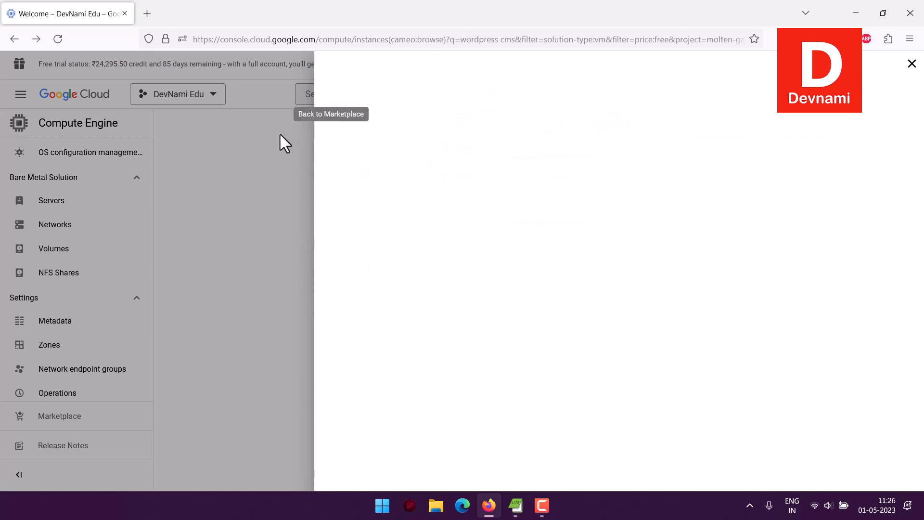
Step: Close Marketplace and start a new instance from the empty VM instances list
left_click(281, 134)
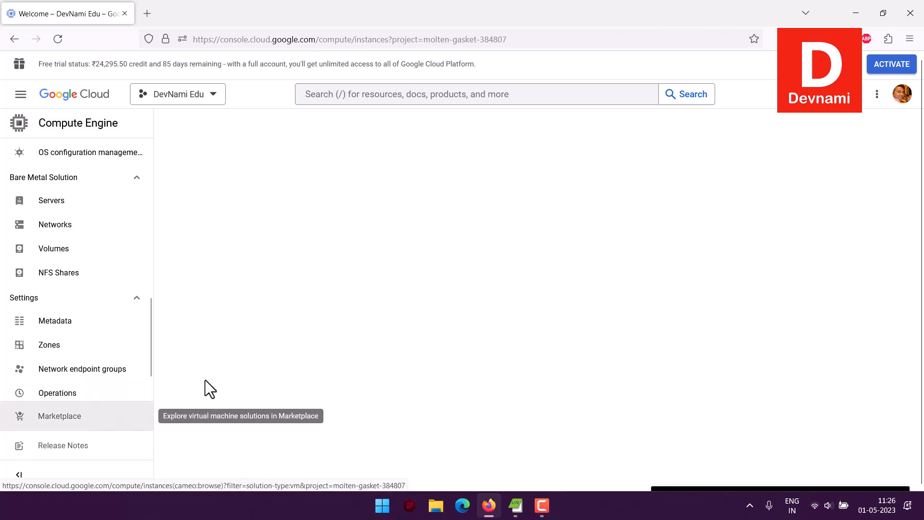
scroll(91, 241, "up", 10)
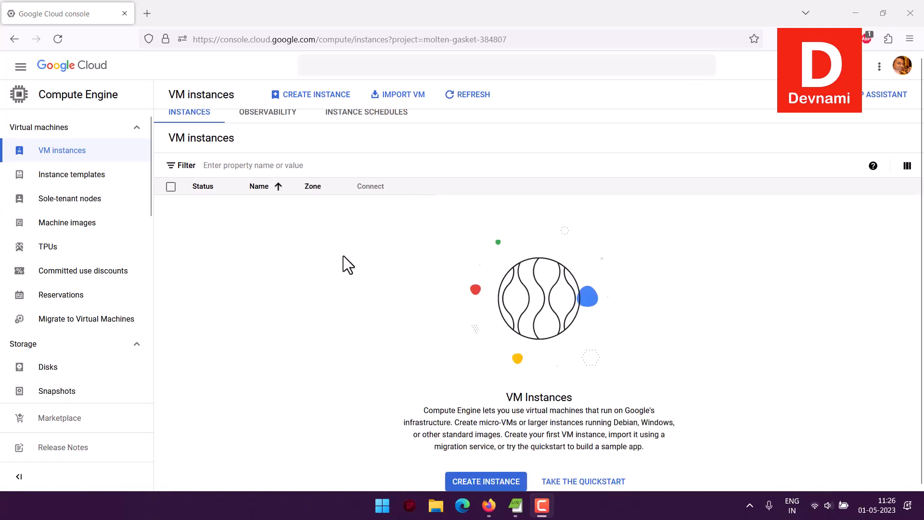
left_click(301, 95)
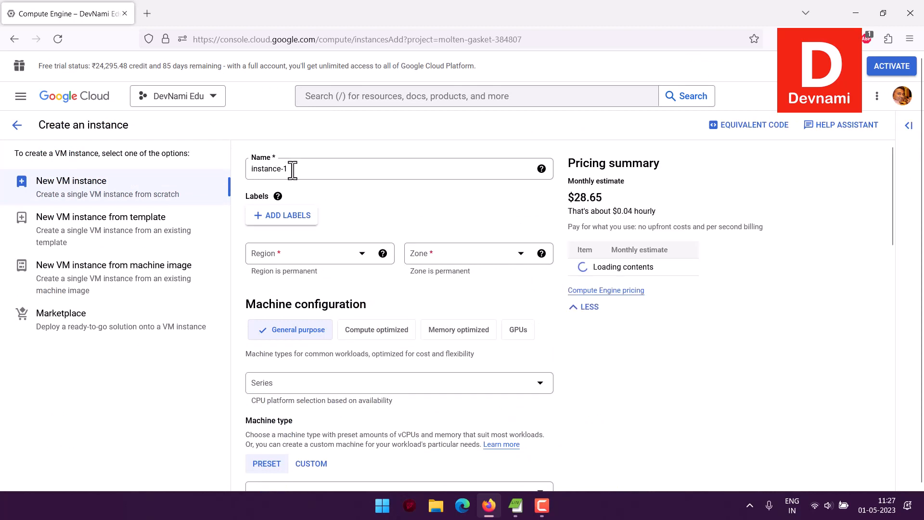
Step: Rename the new instance from 'instance-1' to 'WordVM'
left_click_drag(293, 168, 249, 170)
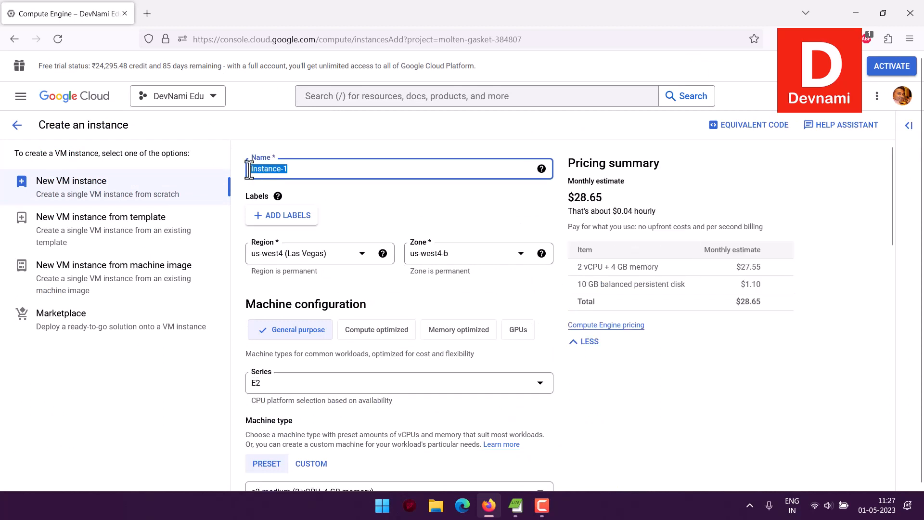
type("Word")
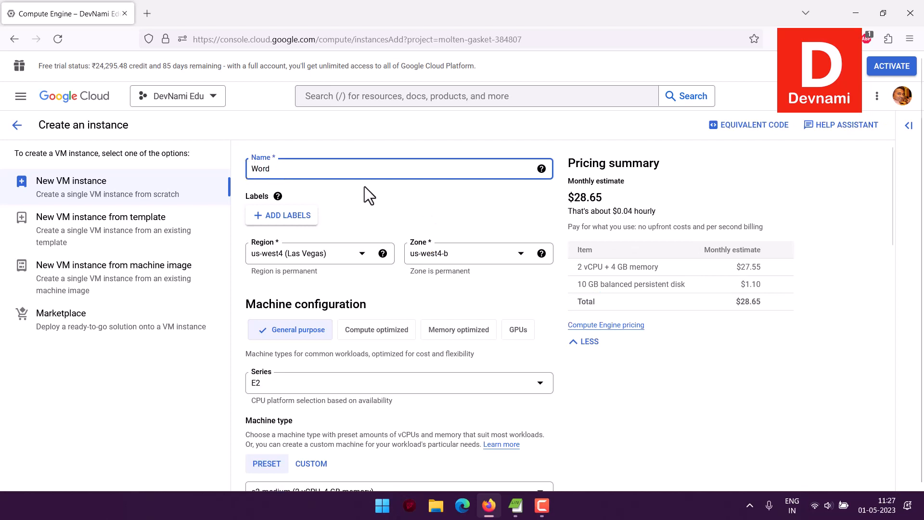
type("VM")
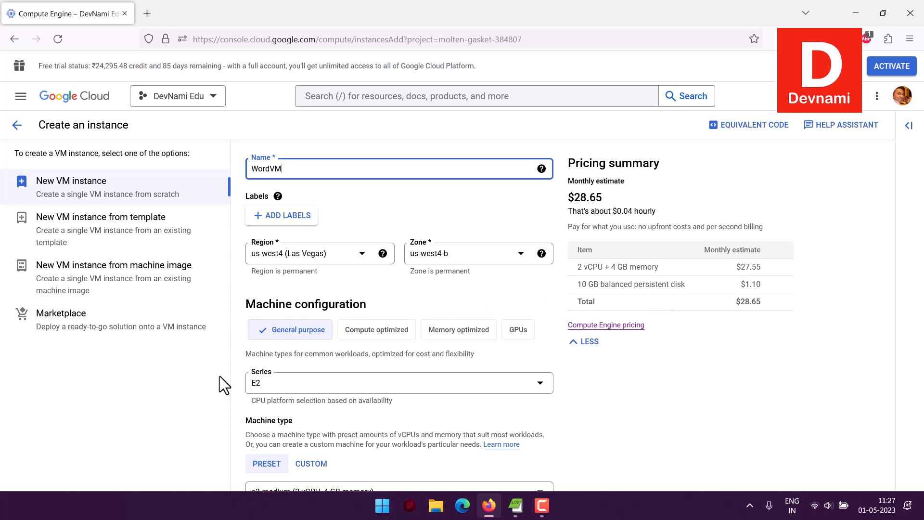
scroll(268, 326, "down", 7)
Step: Set the machine type to e2-small and note its $14.87 monthly estimate
scroll(427, 306, "up", 5)
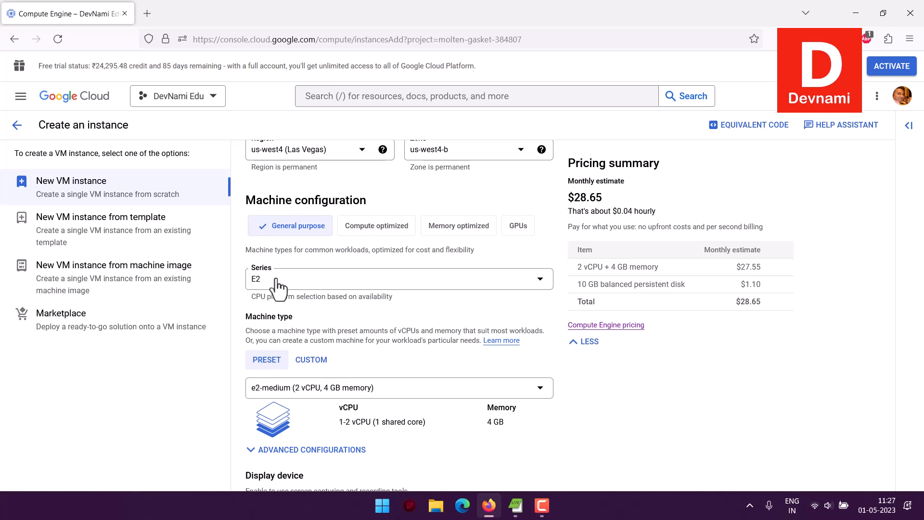
left_click(538, 386)
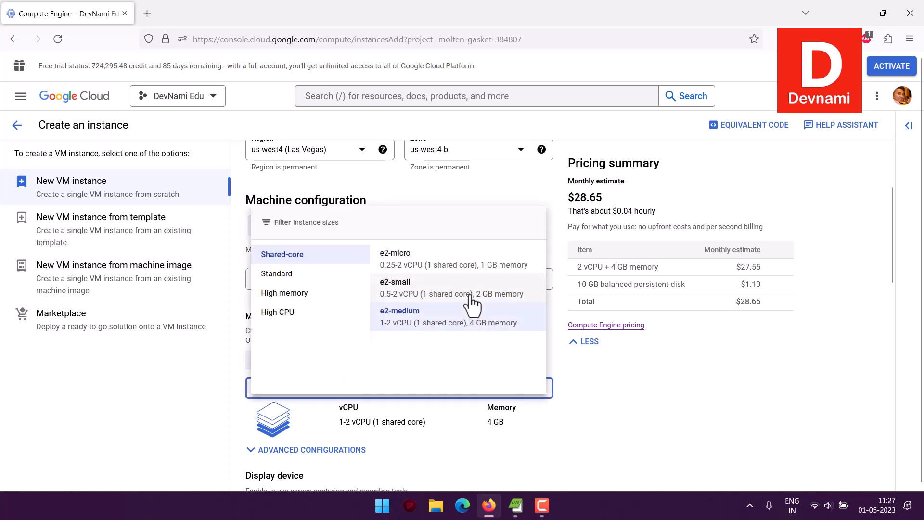
left_click(447, 303)
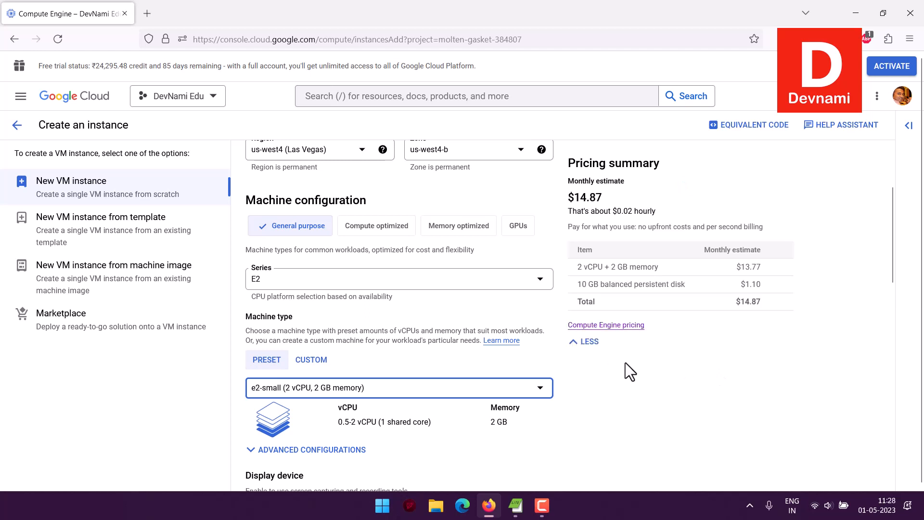
left_click_drag(570, 192, 663, 207)
left_click(663, 207)
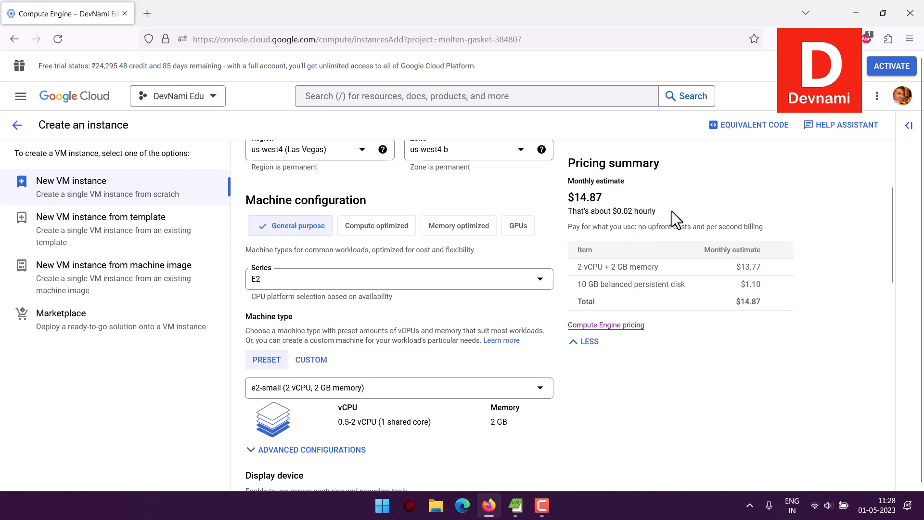
Step: Compare the e2-micro $7.99 estimate, then switch back to e2-small
left_click(540, 393)
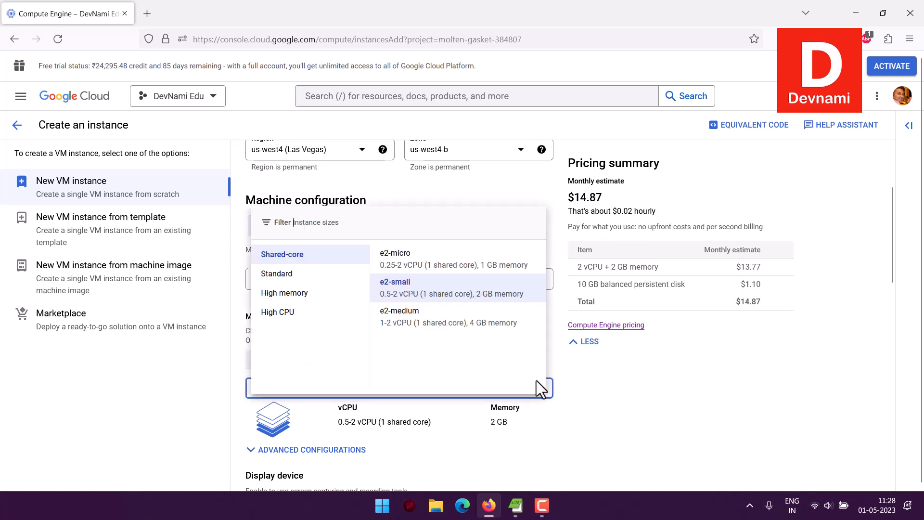
left_click(477, 264)
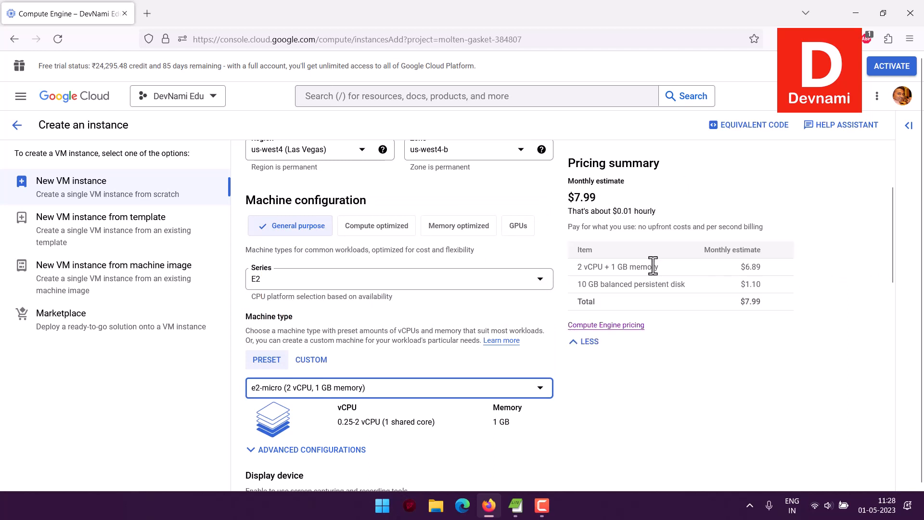
left_click_drag(743, 269, 763, 303)
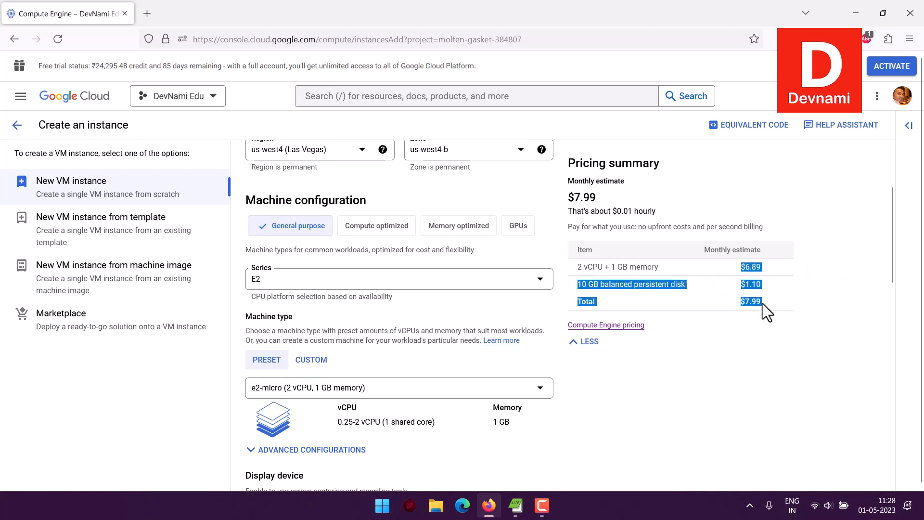
left_click_drag(574, 198, 594, 197)
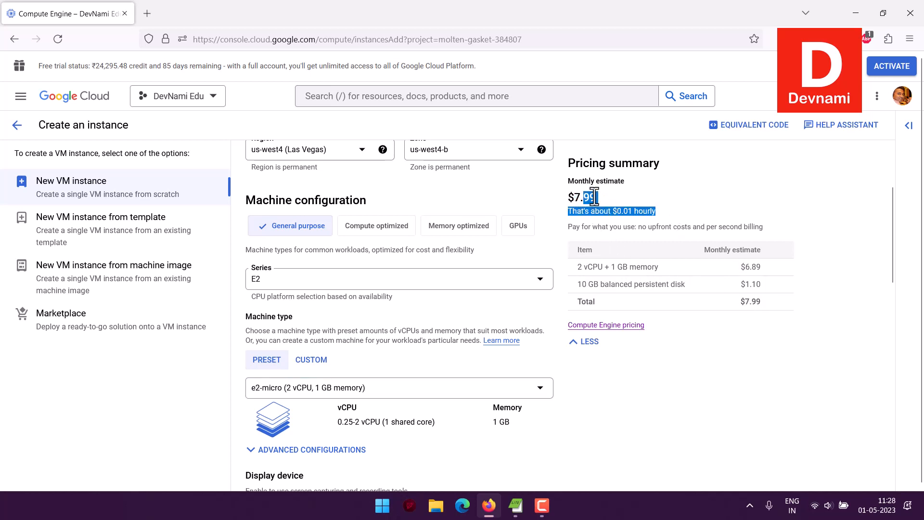
left_click(594, 197)
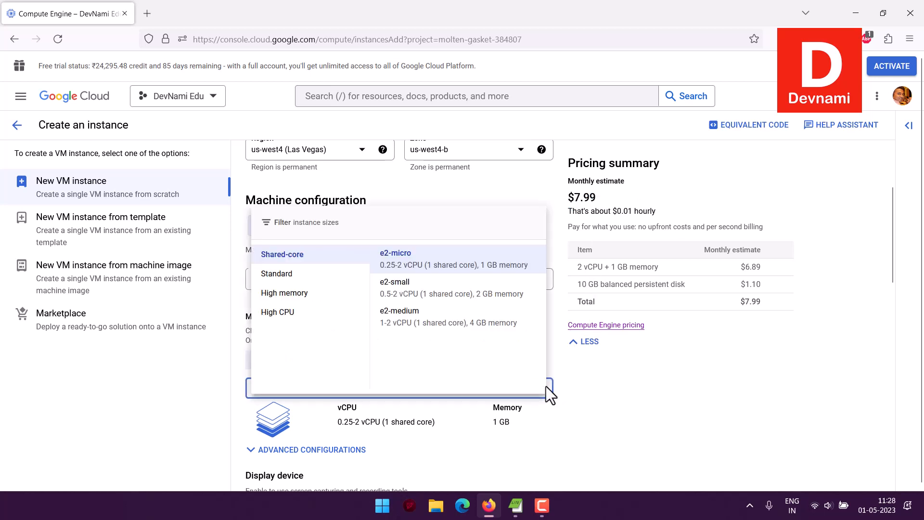
left_click(412, 300)
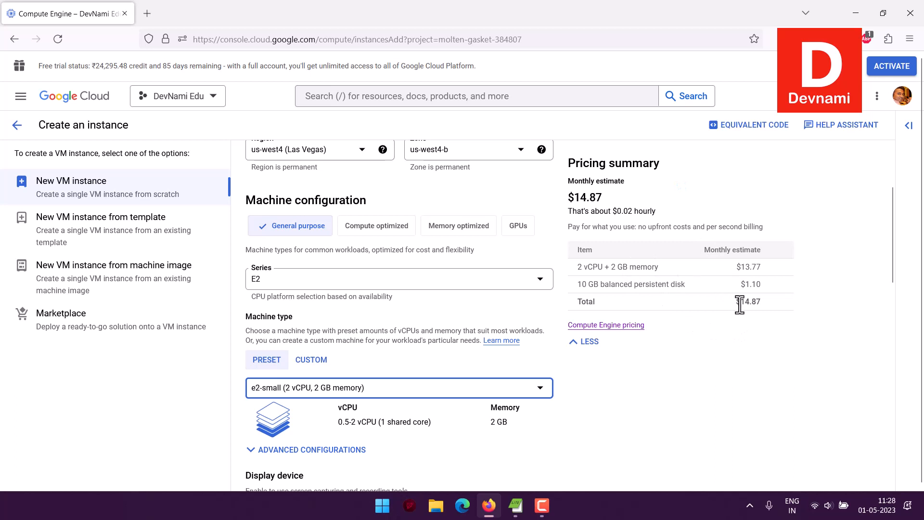
scroll(533, 251, "down", 4)
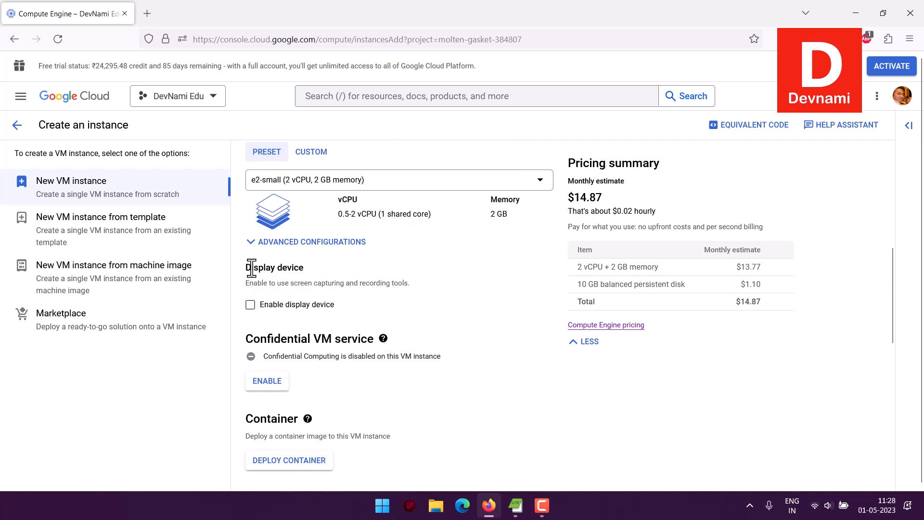
Step: Review the Display device and Confidential VM service sections, including the Confidential VM help
left_click_drag(247, 269, 339, 271)
left_click(339, 270)
left_click_drag(251, 269, 328, 268)
left_click(327, 267)
left_click_drag(248, 268, 362, 266)
left_click(364, 265)
scroll(487, 287, "down", 2)
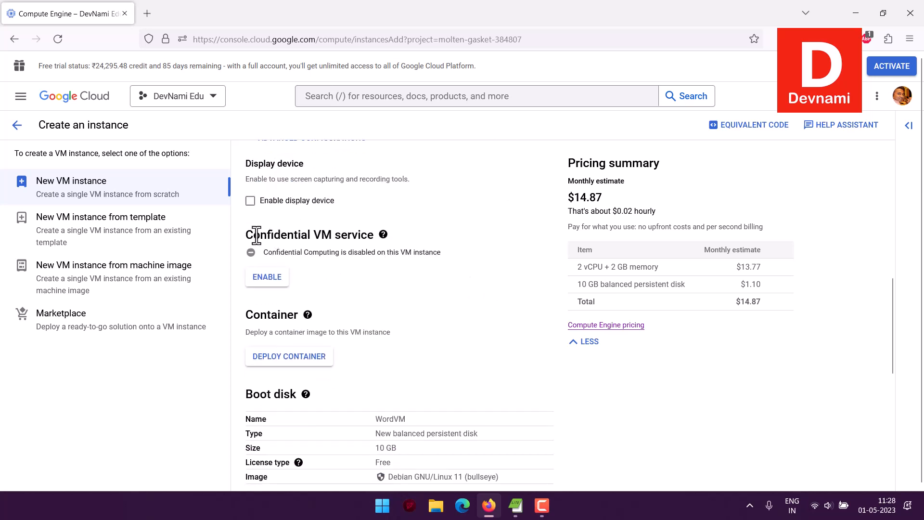
left_click_drag(249, 234, 362, 234)
left_click(358, 236)
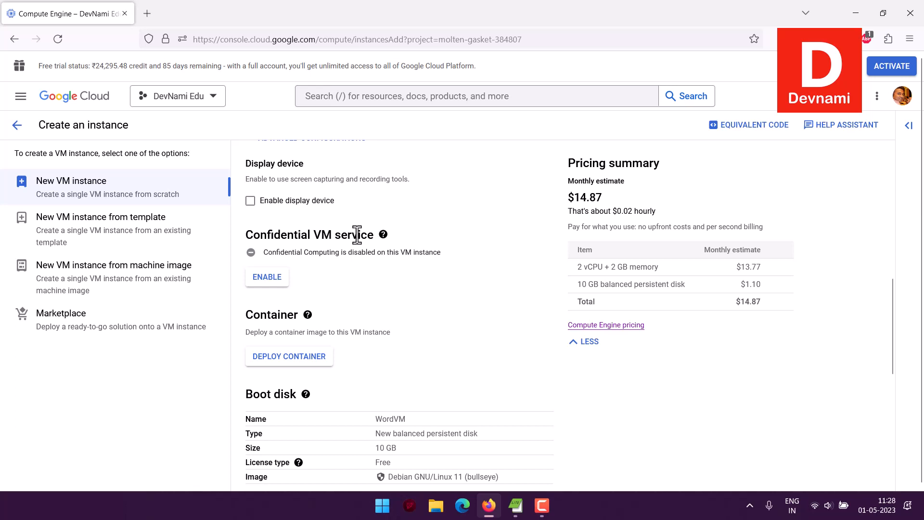
left_click(383, 235)
Step: Check the 10 GB Debian GNU/Linux 11 boot disk and bring up its Boot disk settings
scroll(460, 311, "down", 3)
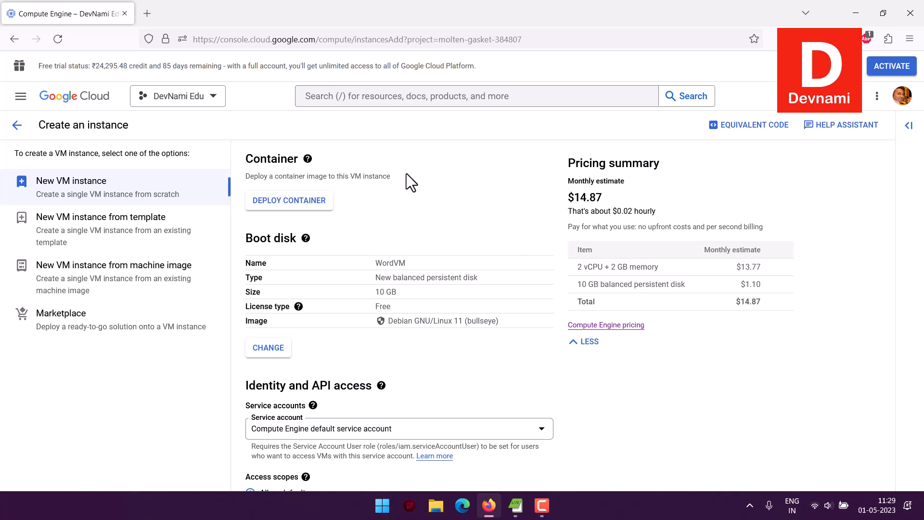
scroll(407, 175, "down", 1)
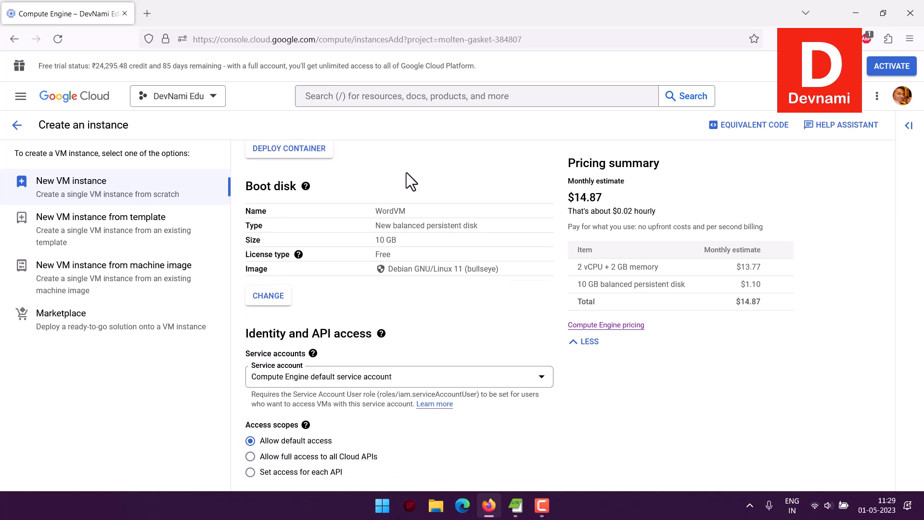
scroll(405, 172, "down", 1)
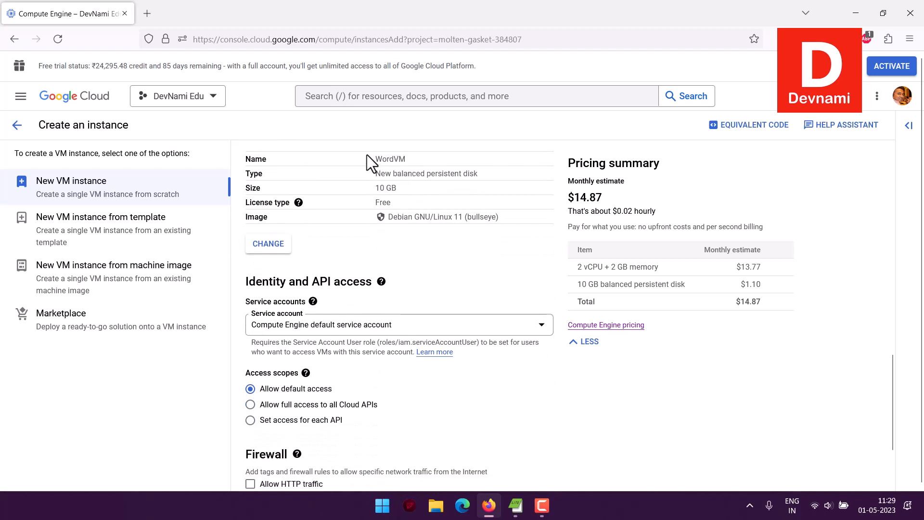
left_click_drag(402, 219, 513, 219)
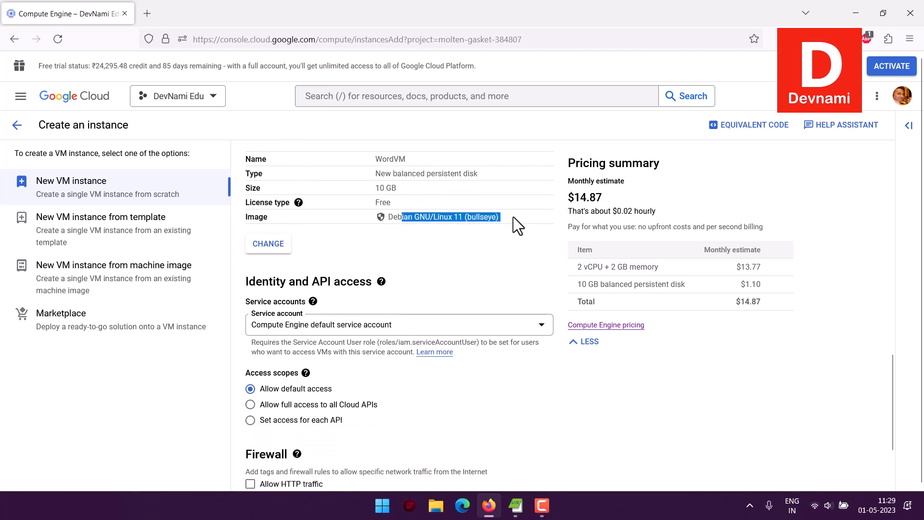
left_click(405, 219)
left_click_drag(404, 219, 510, 218)
left_click(510, 217)
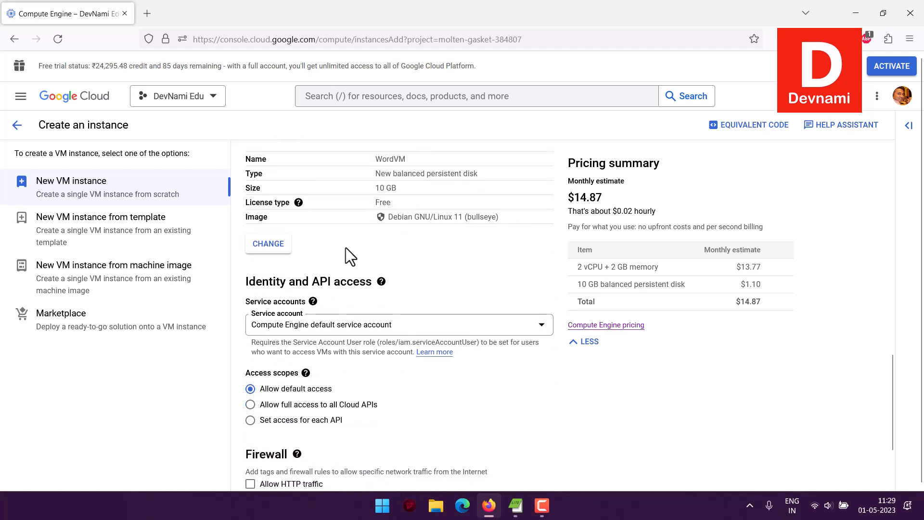
left_click(268, 244)
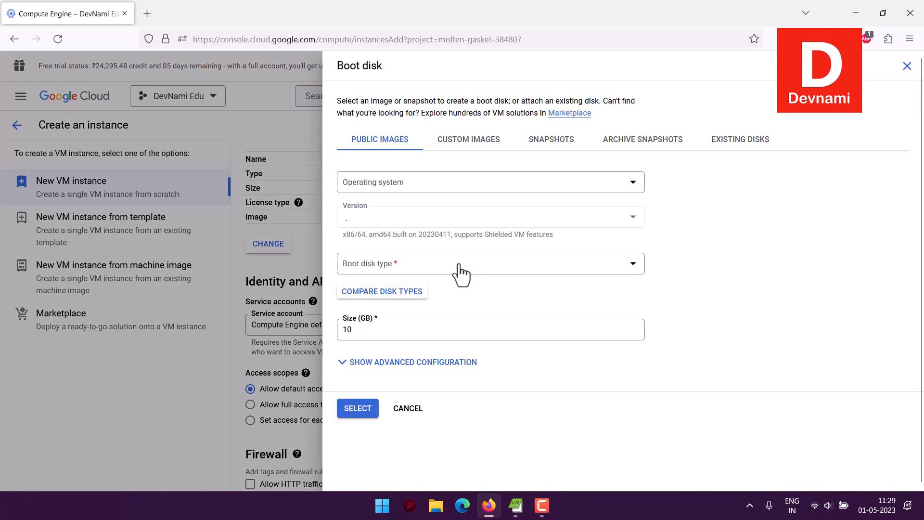
Step: Browse boot disk custom images, cancel keeping Debian 11, and open the VM Marketplace panel
left_click(469, 141)
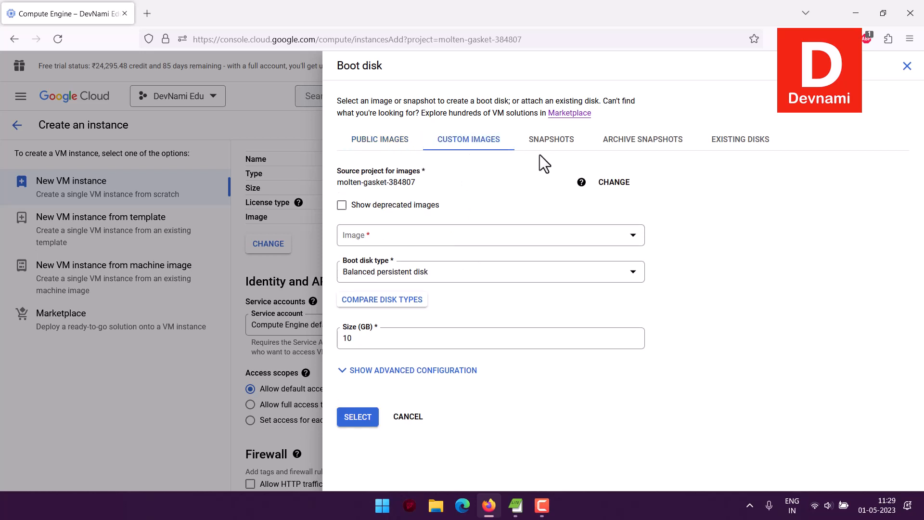
left_click(426, 246)
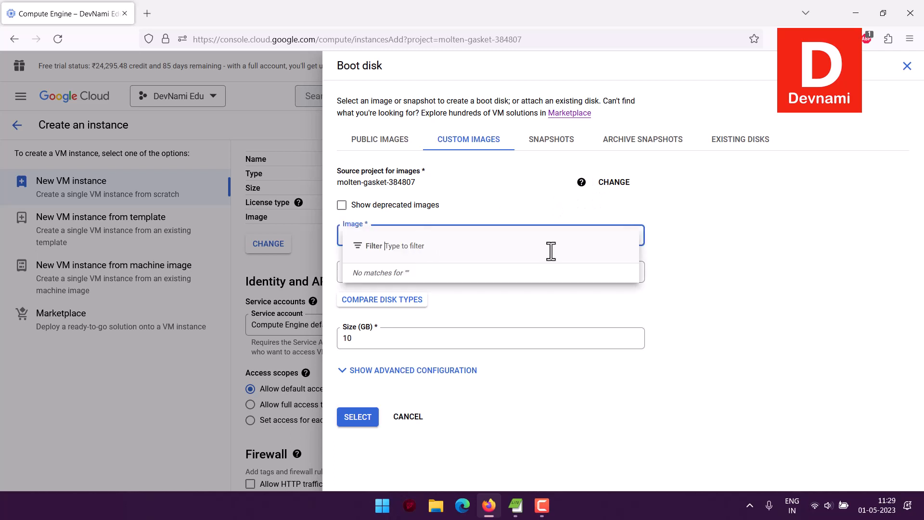
left_click(776, 313)
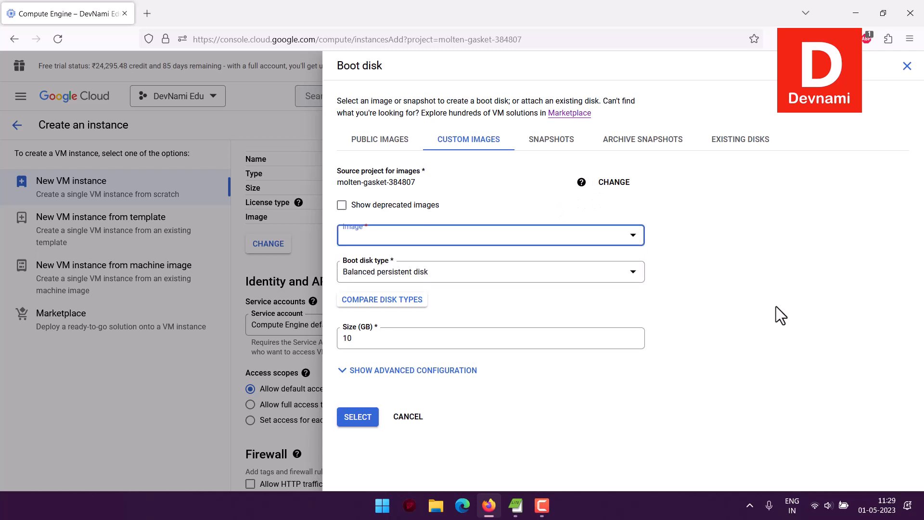
left_click(570, 115)
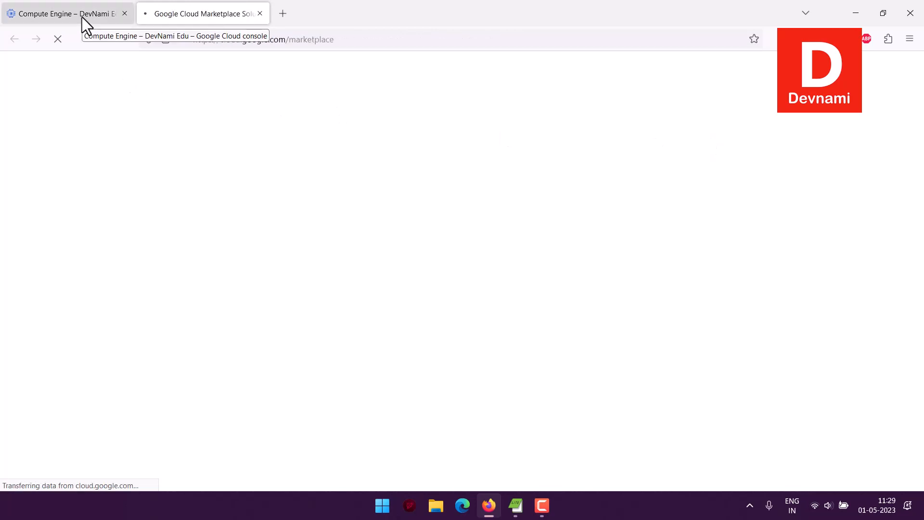
left_click(260, 14)
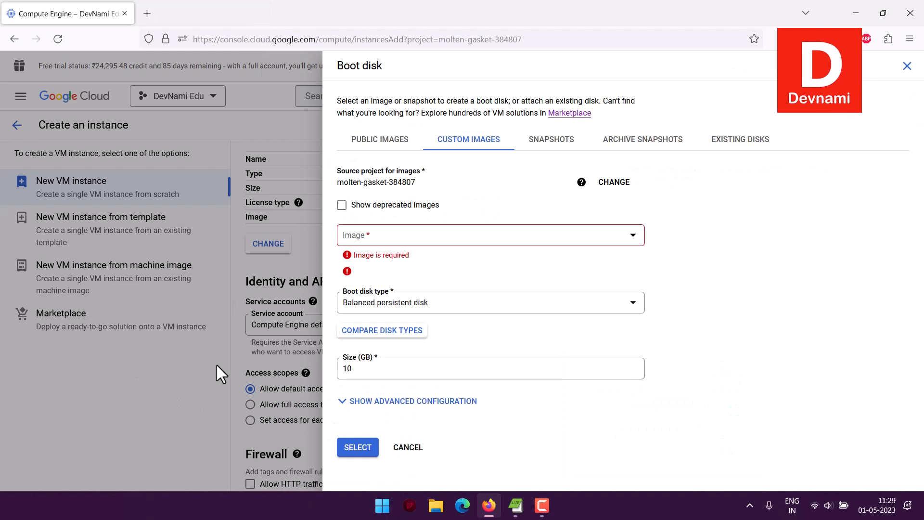
left_click(408, 447)
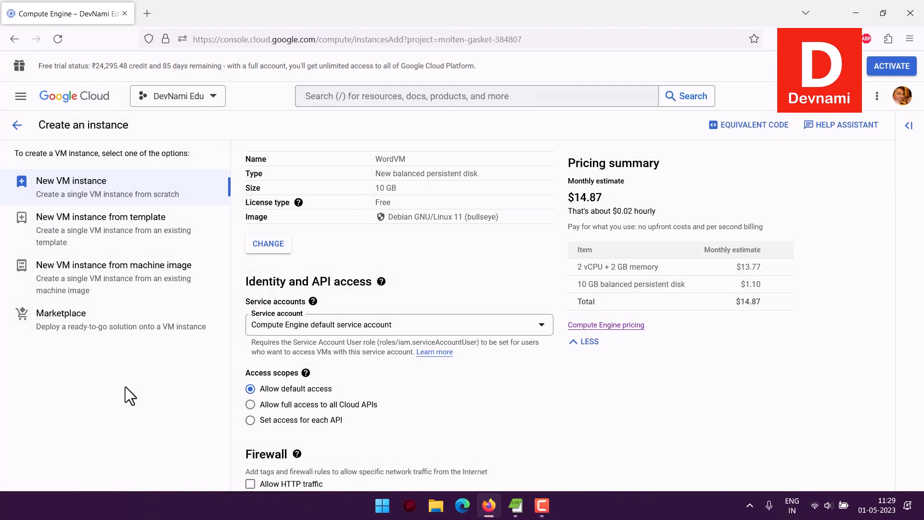
left_click(61, 320)
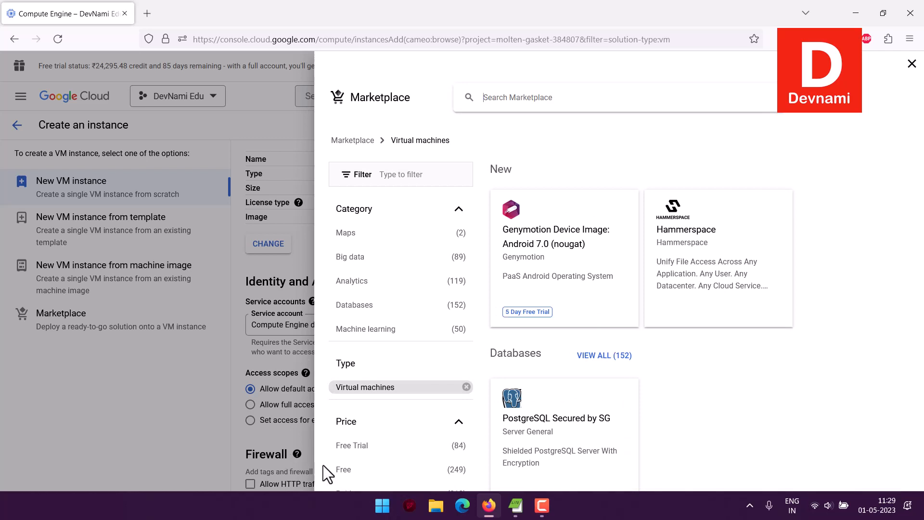
Step: Filter Marketplace to Free, search 'WordPress', and open the Google Click to Deploy WordPress product
left_click(399, 472)
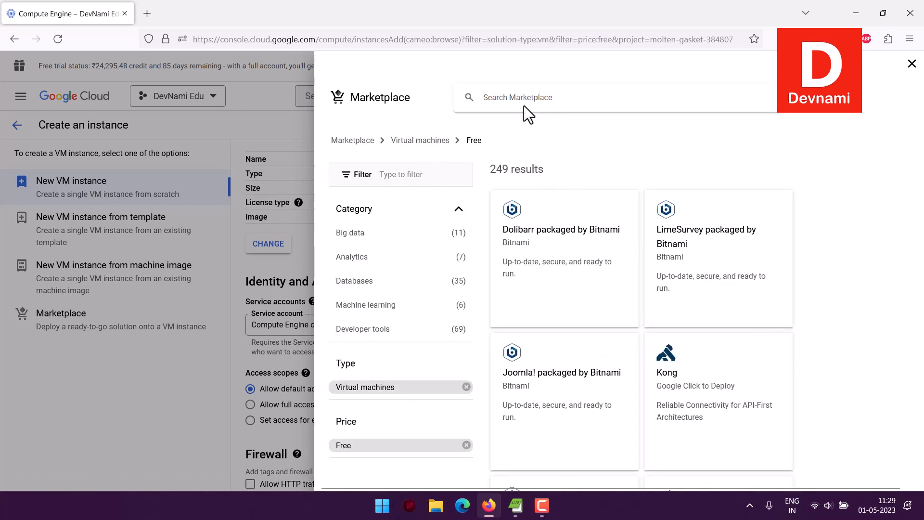
type("Wor")
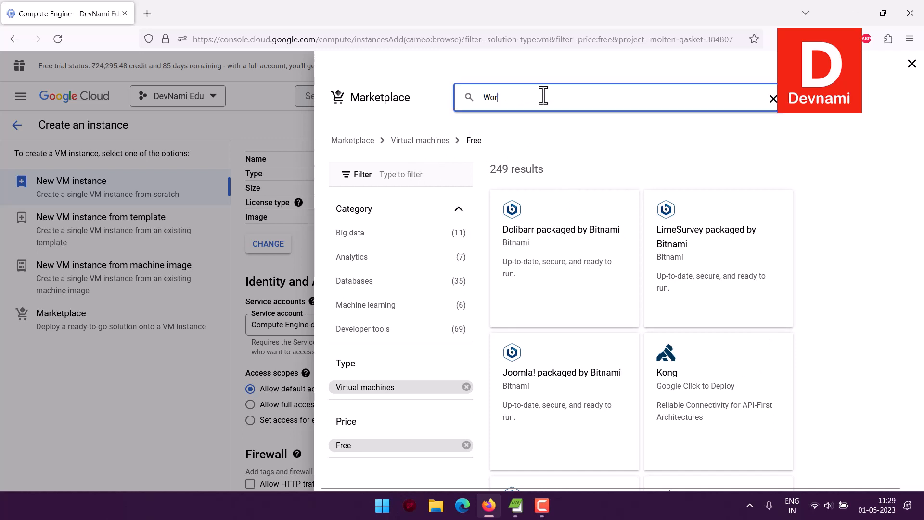
type("dPress")
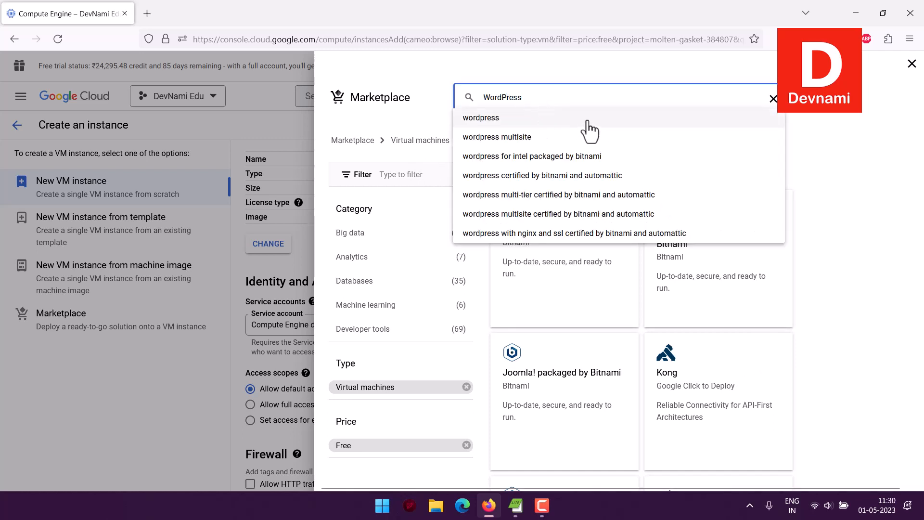
key("Return")
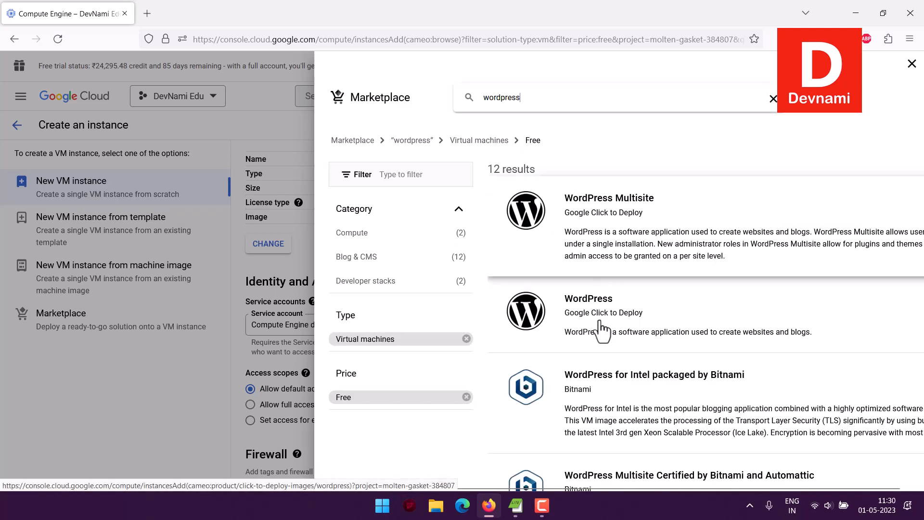
left_click(666, 322)
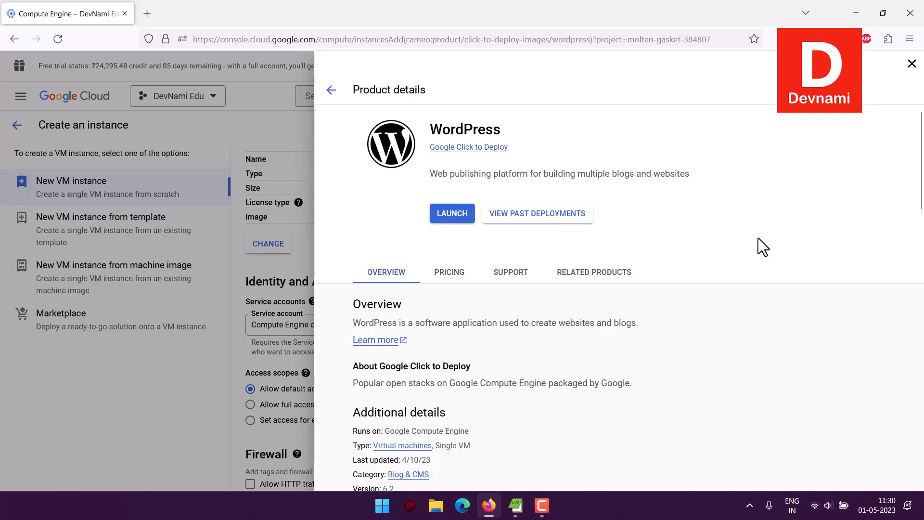
Step: Launch the WordPress Click to Deploy solution and scroll to the required-APIs check
left_click(452, 215)
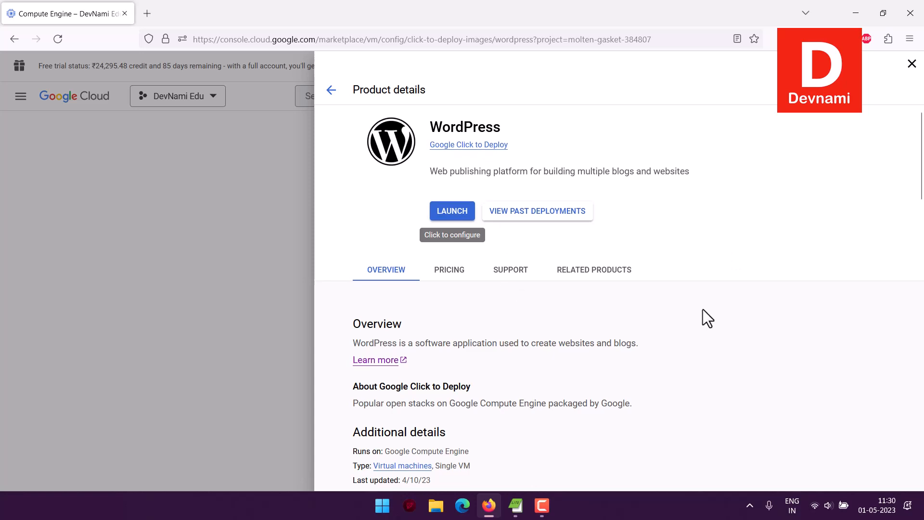
scroll(703, 309, "down", 6)
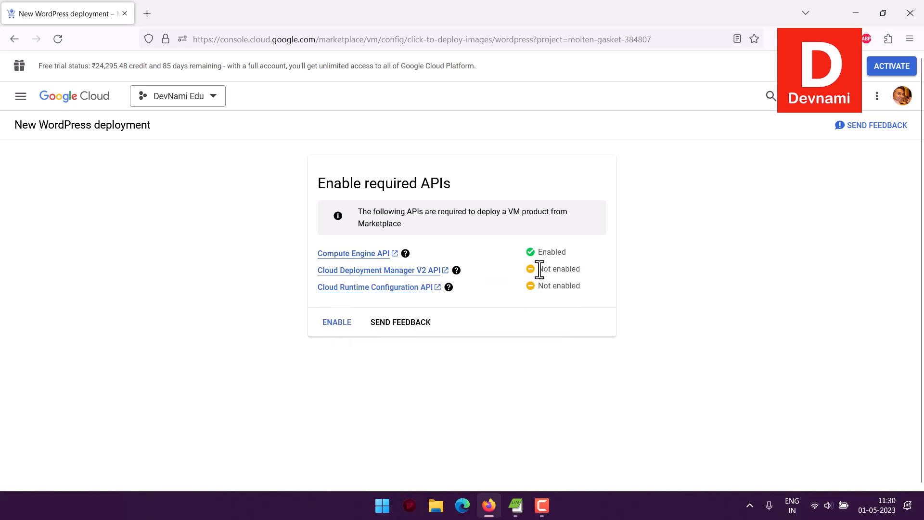
Step: Enable the missing required APIs so the wordpress-1 deployment form loads
left_click(331, 323)
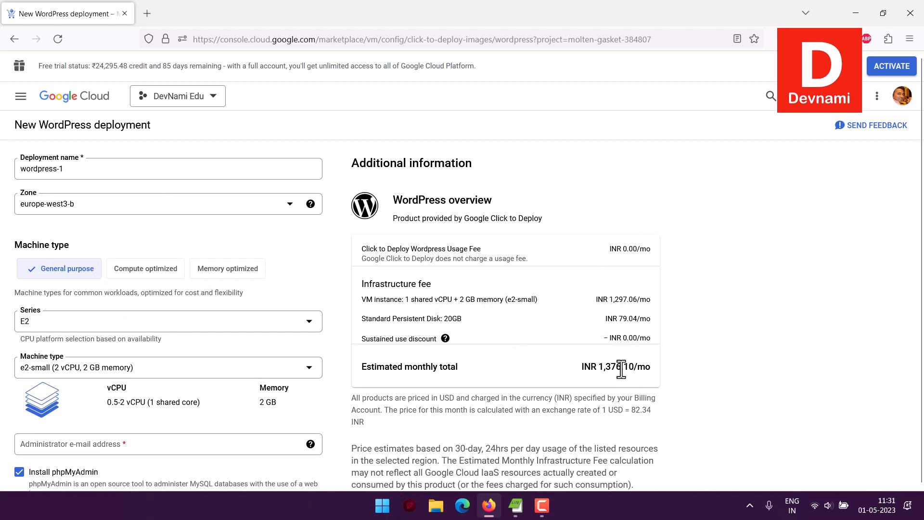
Step: Replace the deployment name wordpress-1 with lowercase 'wordvm' to satisfy the naming rule
left_click_drag(89, 172, 2, 159)
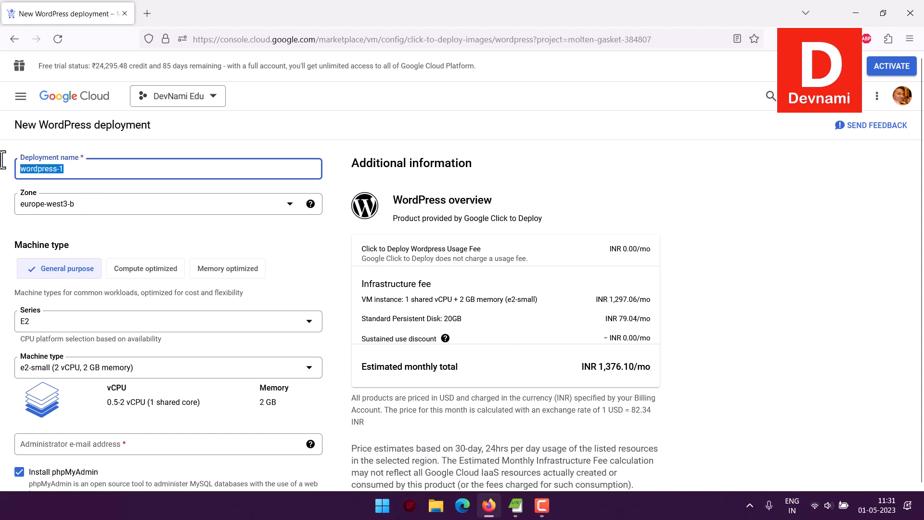
type("WordVM")
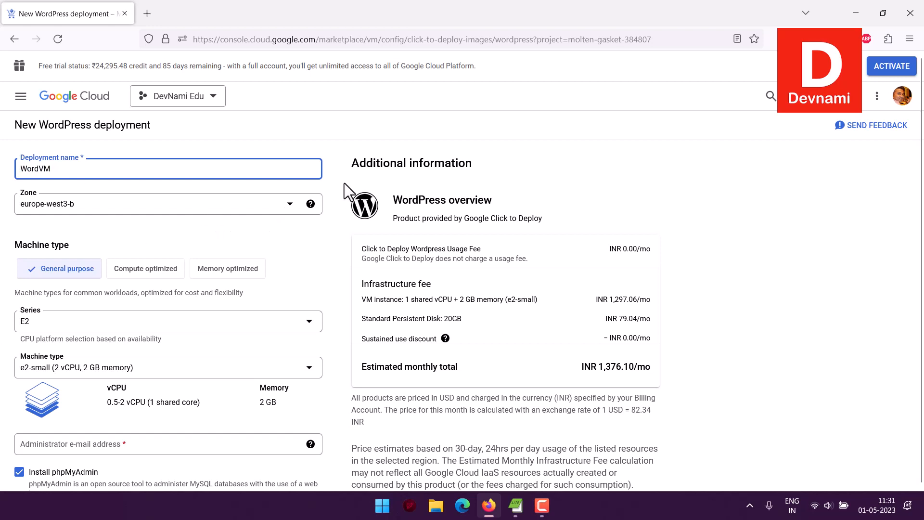
left_click_drag(75, 181, 242, 193)
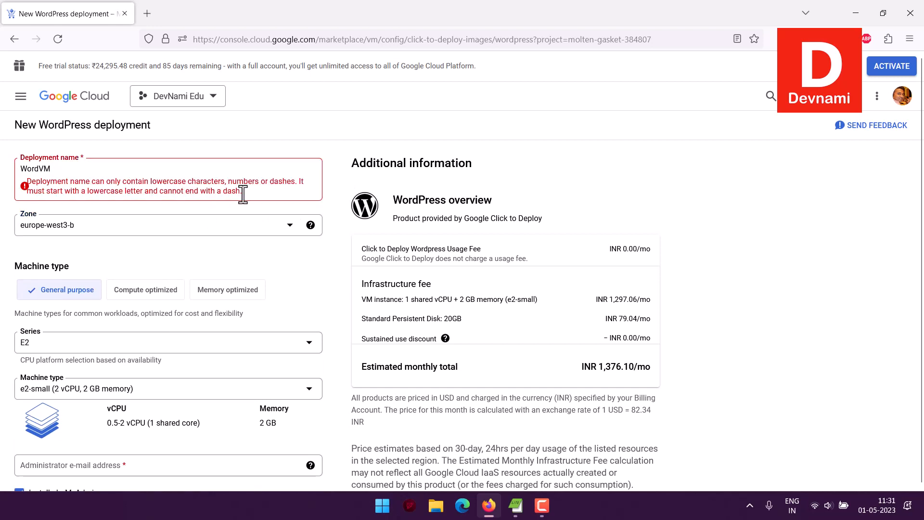
left_click_drag(182, 181, 221, 192)
mouse_move(28, 168)
left_mouse_down()
mouse_move(15, 169)
mouse_move(36, 168)
left_mouse_up()
type("word")
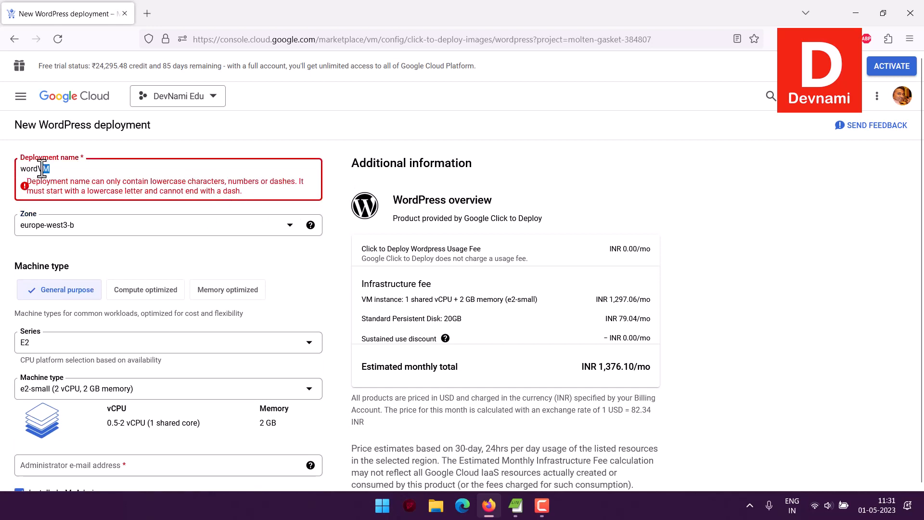
type("vm")
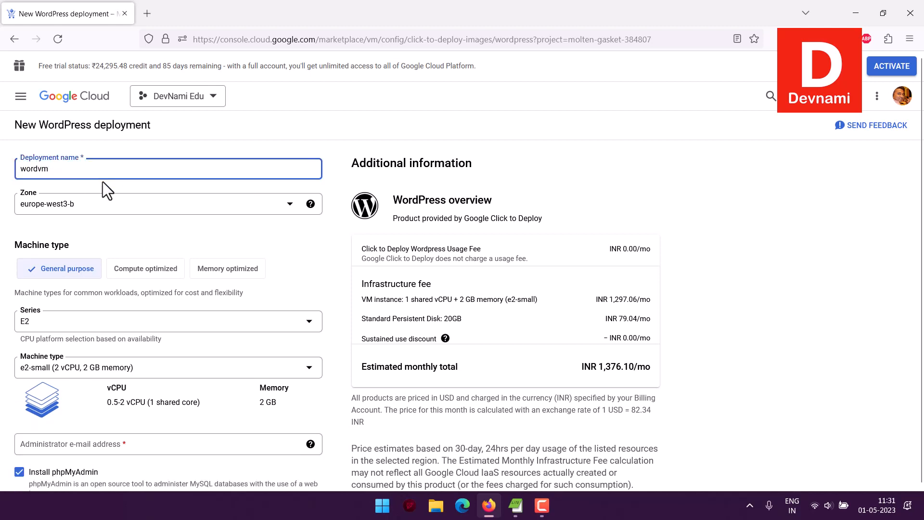
left_click(339, 174)
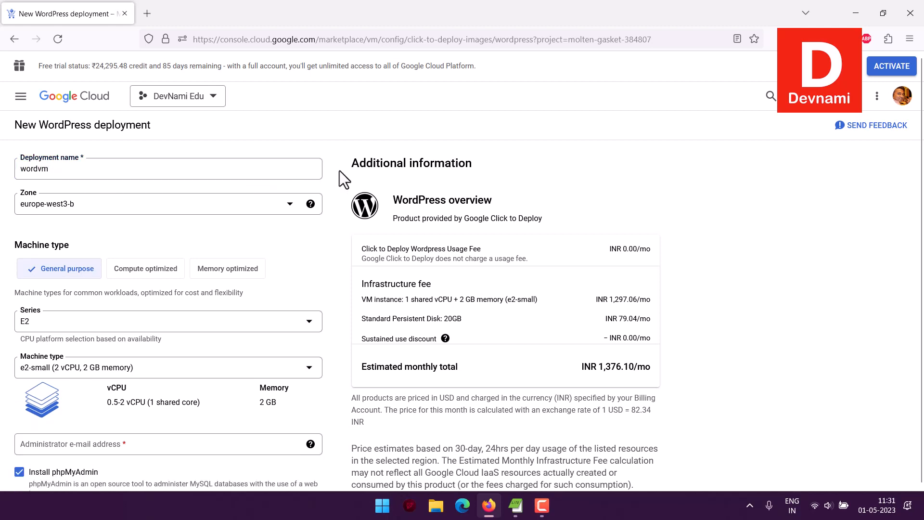
Step: Scroll down the form to the Administrator e-mail address field
scroll(282, 229, "down", 2)
scroll(282, 229, "down", 1)
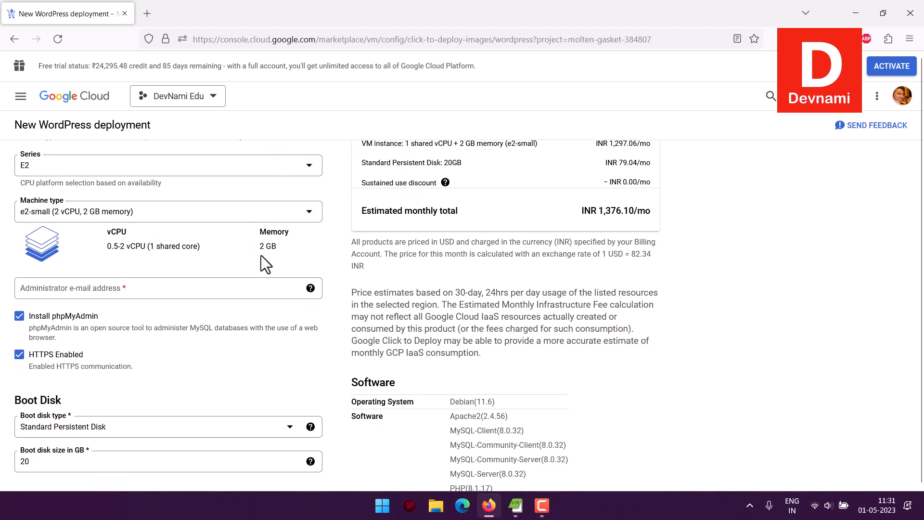
scroll(5, 234, "down", 1)
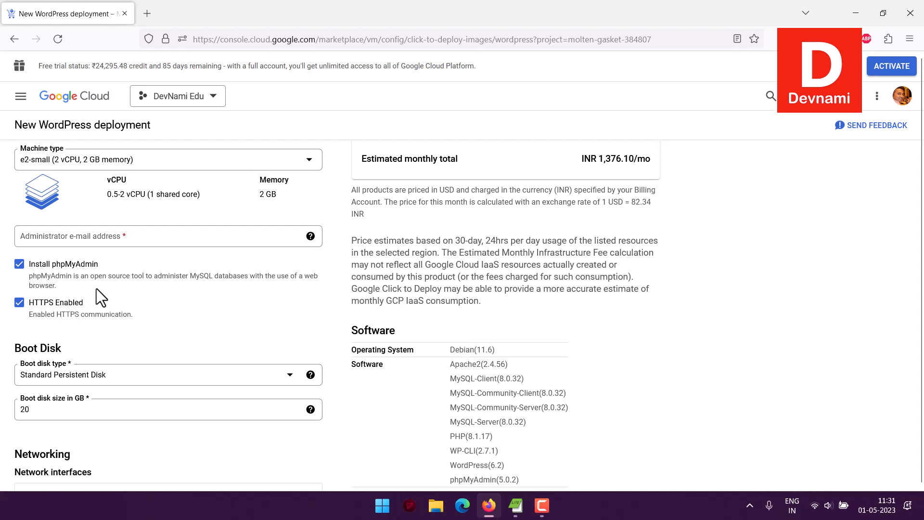
left_click(58, 236)
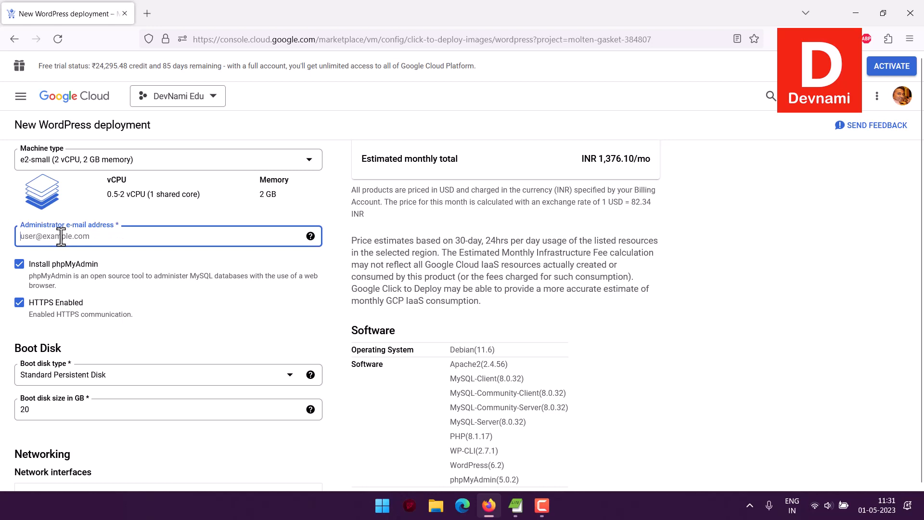
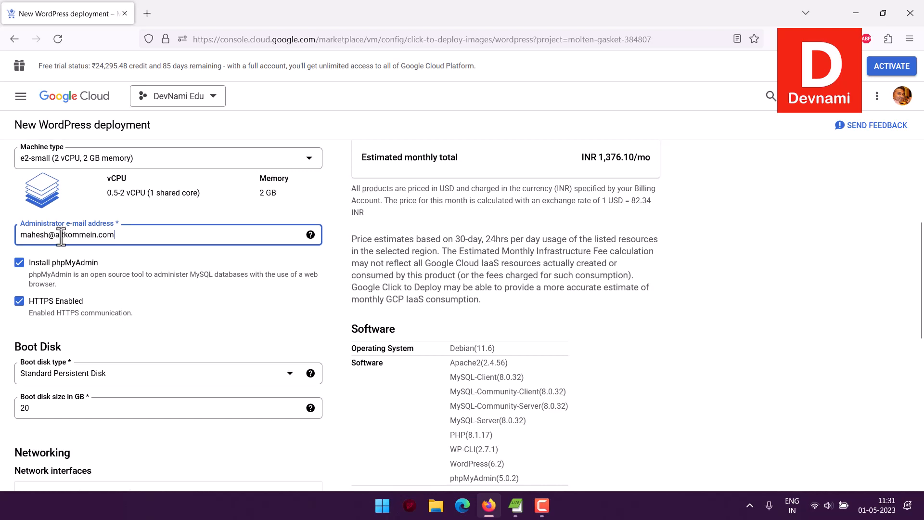
Step: Enter the administrator's e-mail address and check the 20 GB boot disk size
scroll(61, 236, "down", 2)
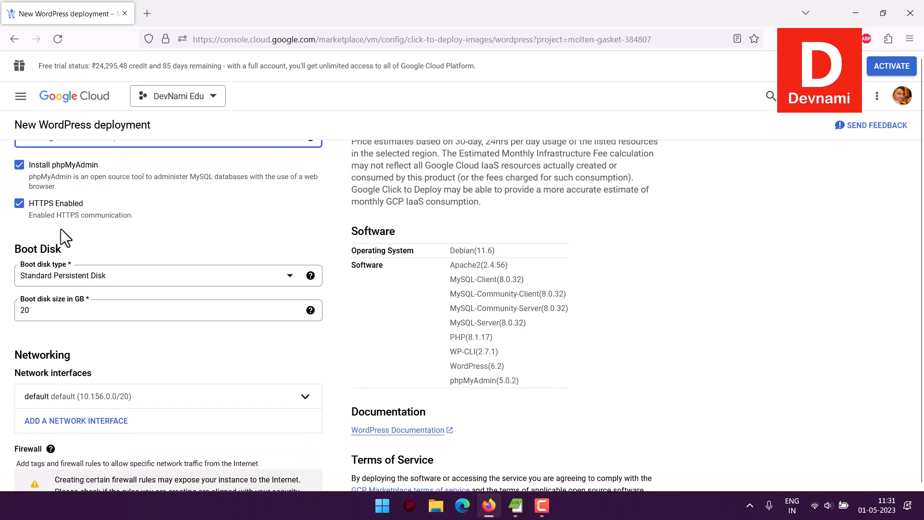
scroll(61, 229, "down", 1)
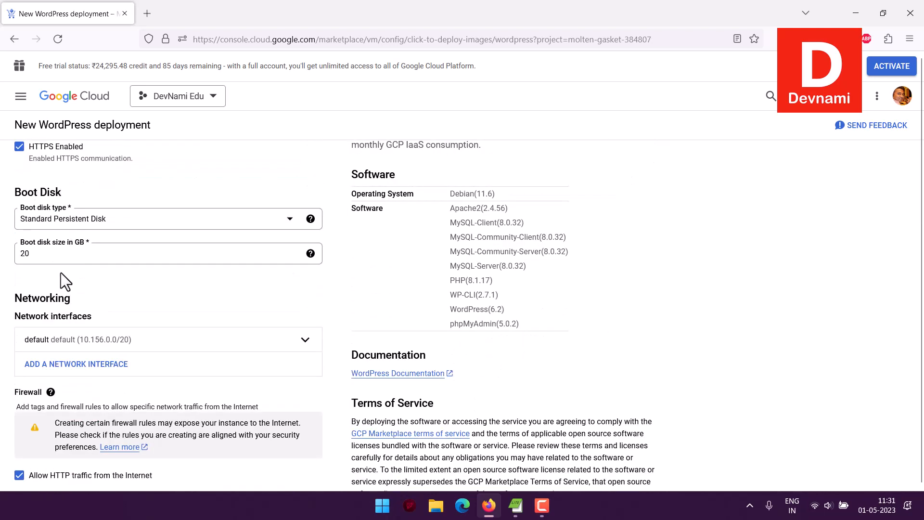
left_click(56, 256)
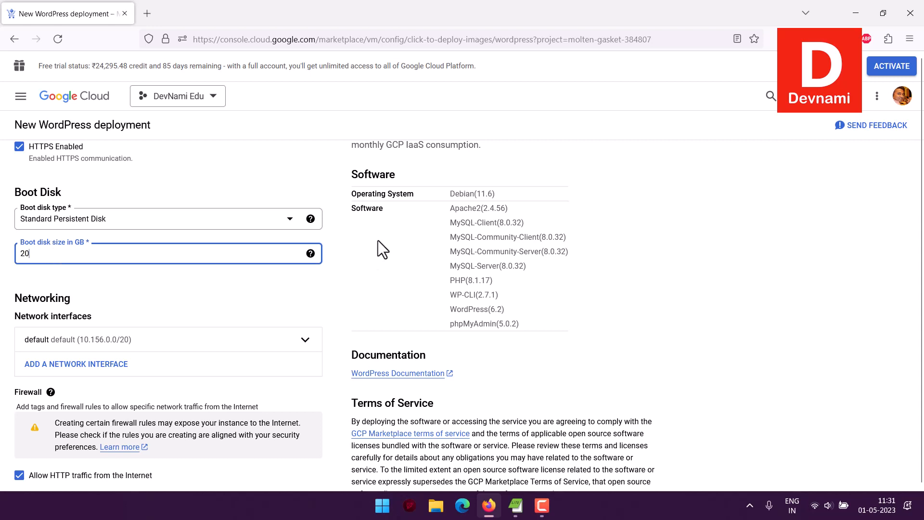
Step: Review the bundled software versions: Apache2, PHP, MySQL-Server, WP-CLI and phpMyAdmin
left_click_drag(475, 215, 524, 282)
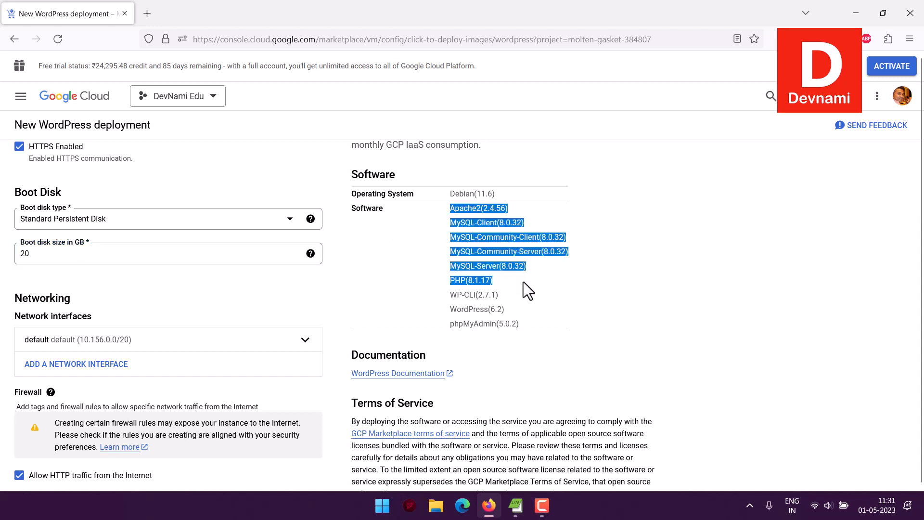
left_click(487, 208)
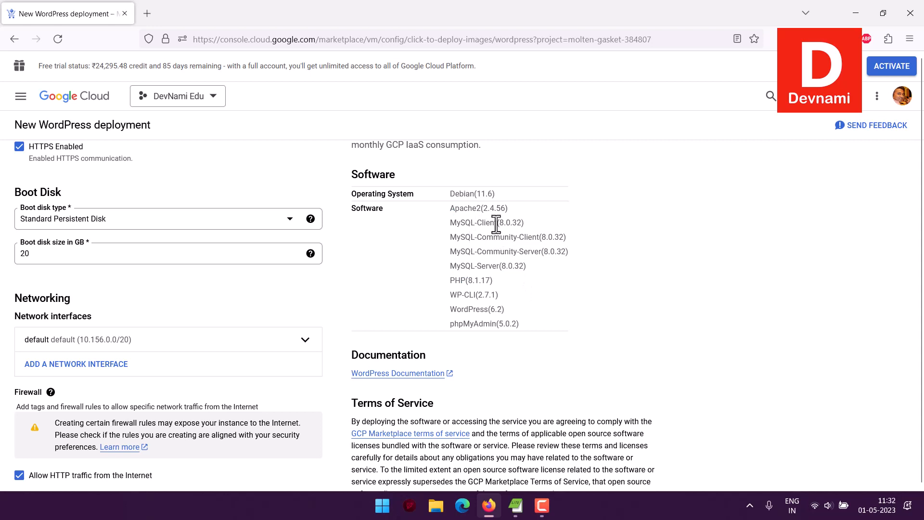
left_click_drag(463, 266, 538, 271)
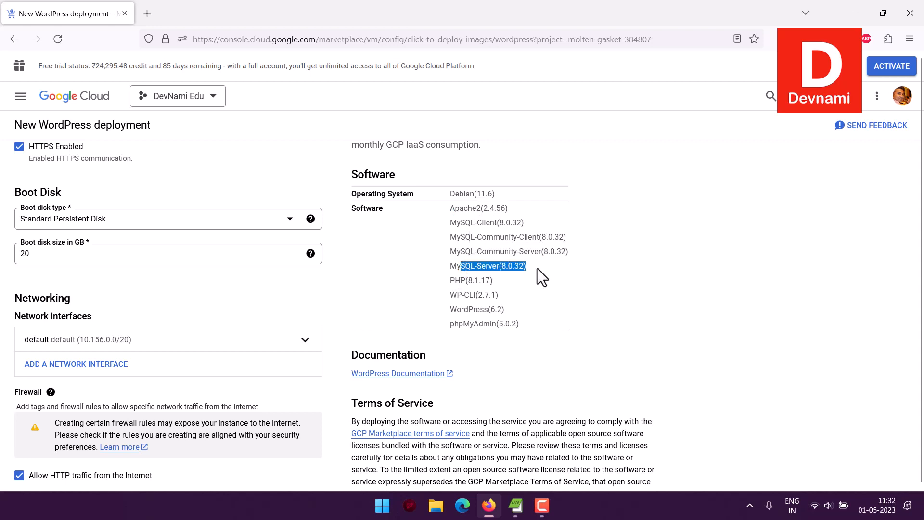
left_click(539, 267)
left_click_drag(463, 291, 505, 294)
left_click(505, 294)
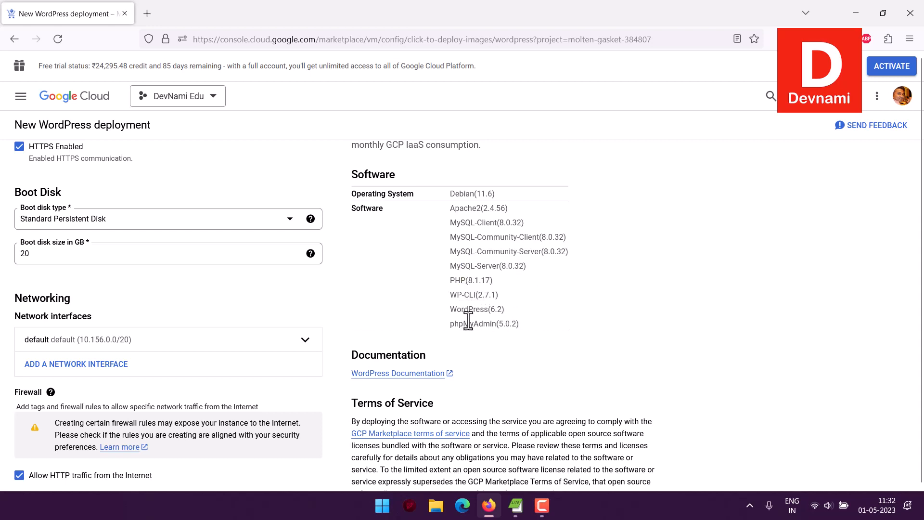
left_click_drag(464, 323, 544, 324)
left_click(549, 325)
scroll(551, 324, "down", 3)
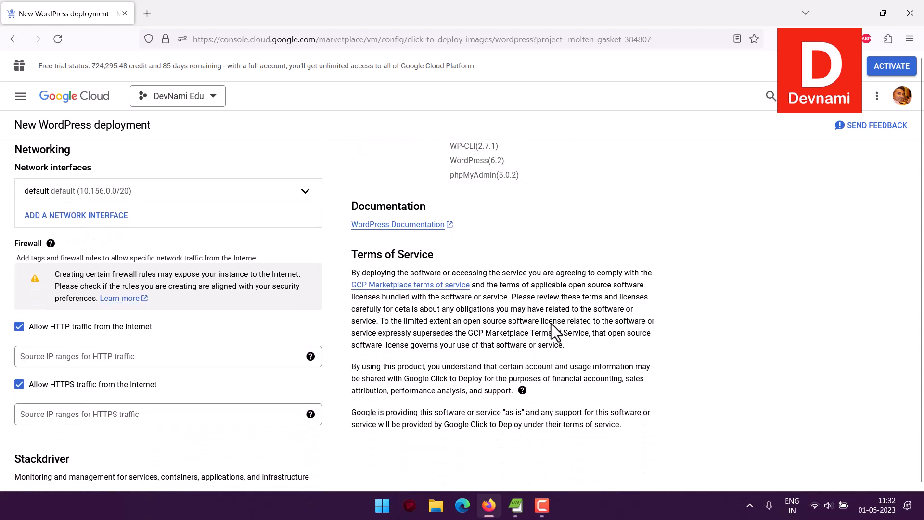
Step: Read the firewall and Stackdriver option descriptions
left_click_drag(78, 250, 273, 247)
left_click(272, 247)
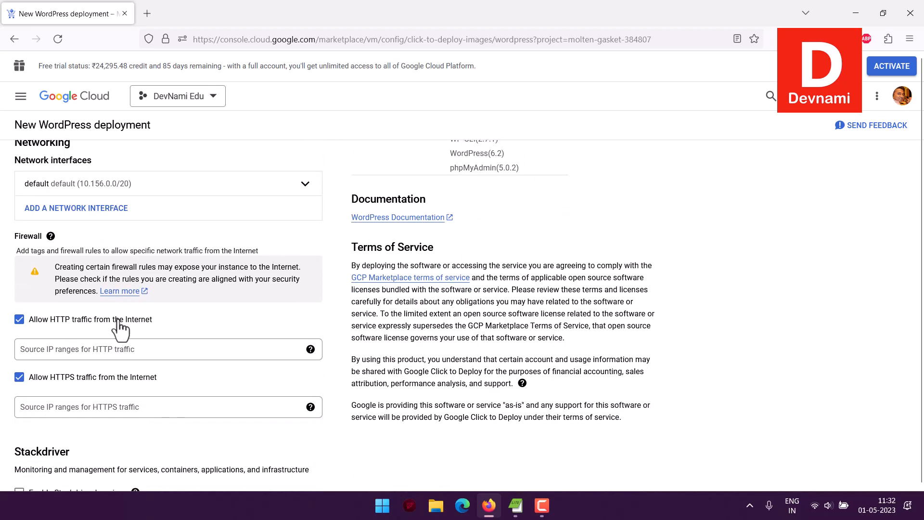
scroll(220, 315, "down", 2)
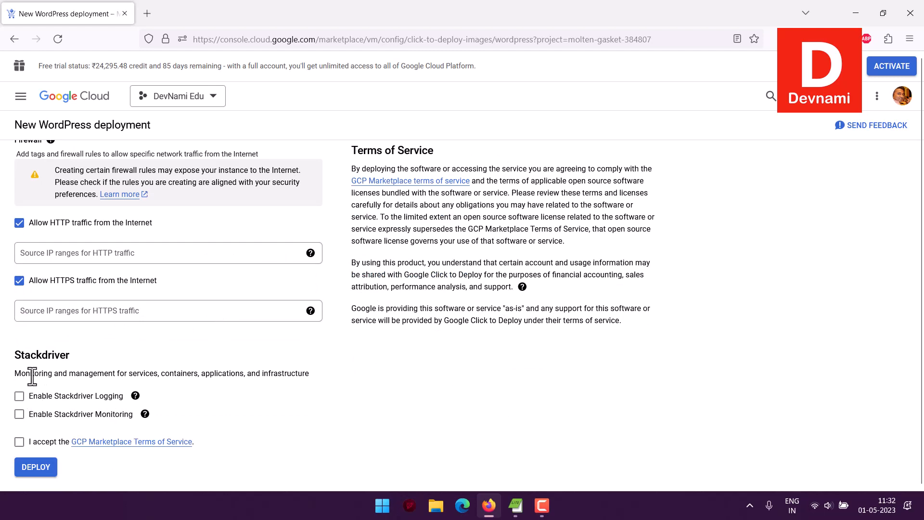
left_click_drag(63, 371, 334, 376)
Step: Tick the GCP Marketplace Terms of Service checkbox and review the firewall exposure warning
left_click(334, 377)
left_click(19, 442)
left_click_drag(158, 170, 241, 192)
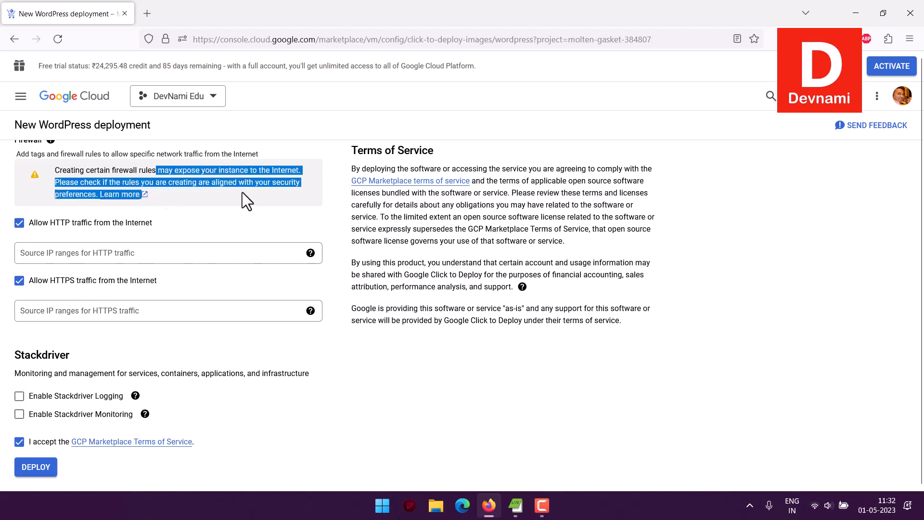
left_click(241, 192)
scroll(304, 203, "up", 3)
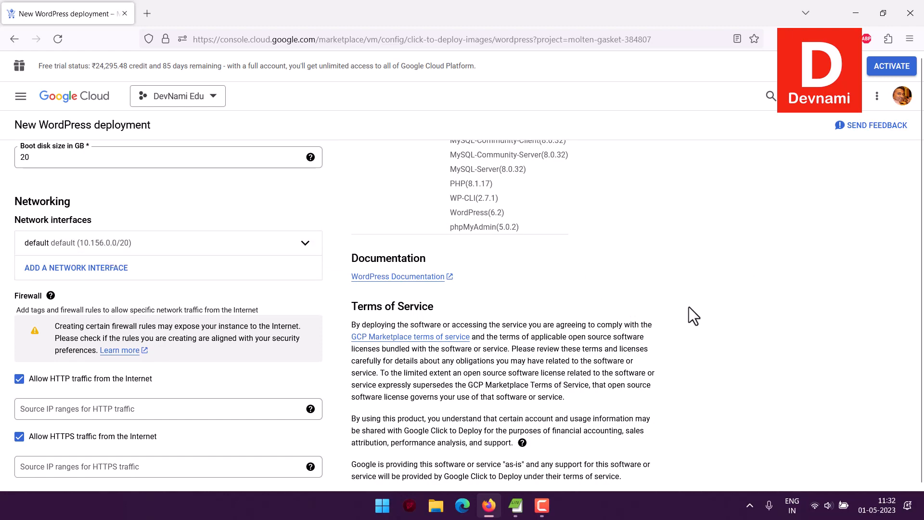
scroll(688, 307, "up", 9)
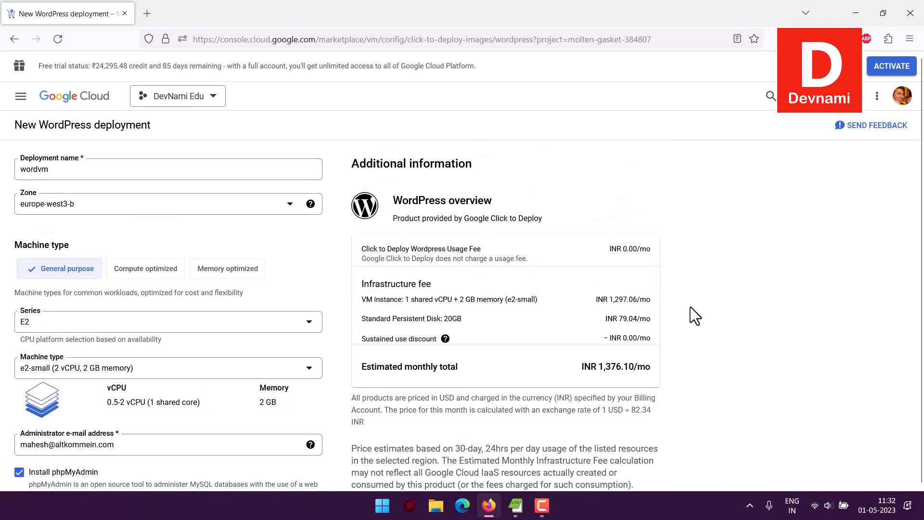
scroll(691, 307, "down", 4)
scroll(690, 316, "down", 9)
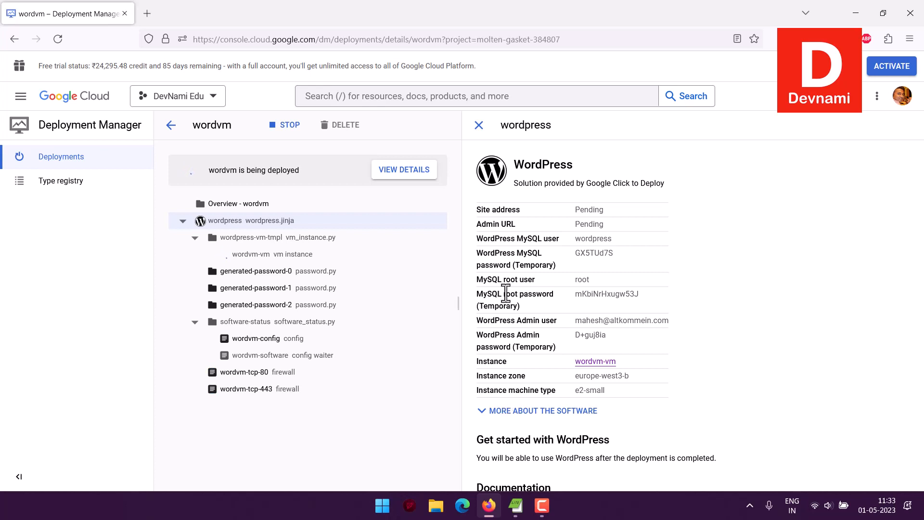
Step: Inspect the temporary MySQL and WordPress admin passwords while the wordvm deployment completes
left_click_drag(575, 253, 645, 306)
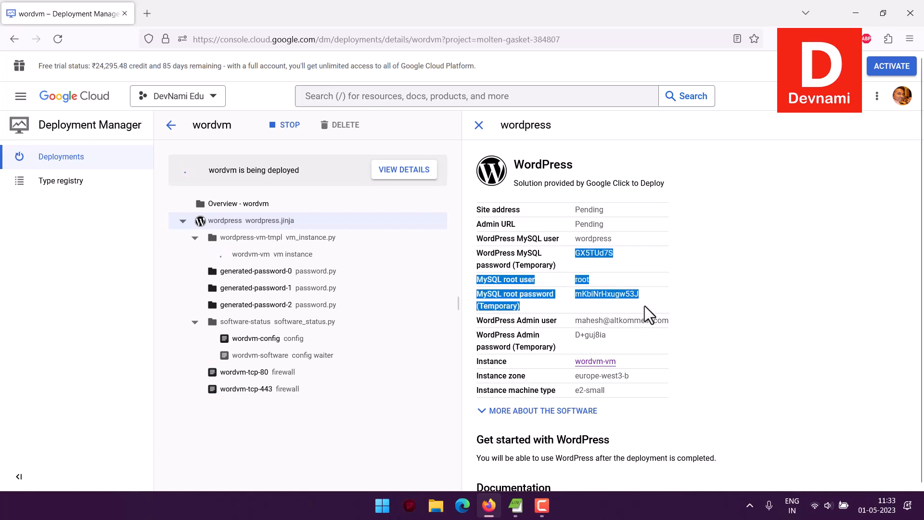
left_click(572, 252)
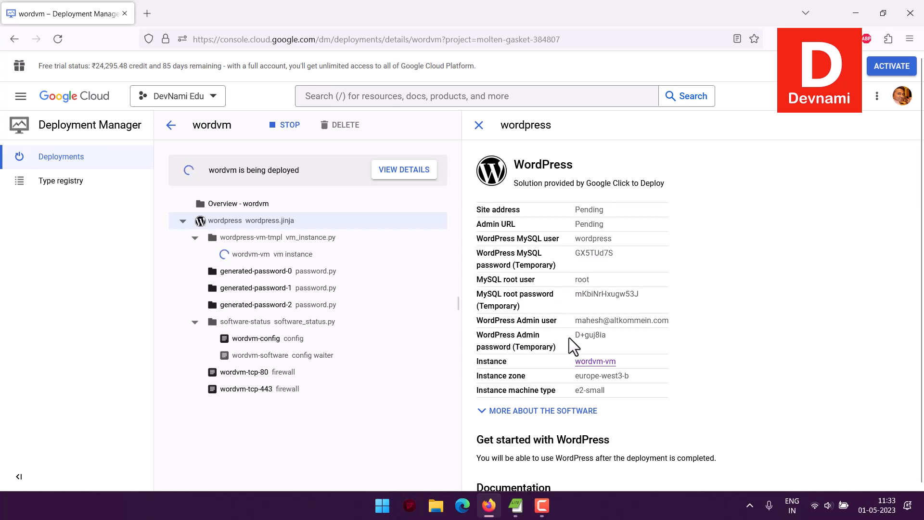
triple_click(609, 335)
left_click(611, 335)
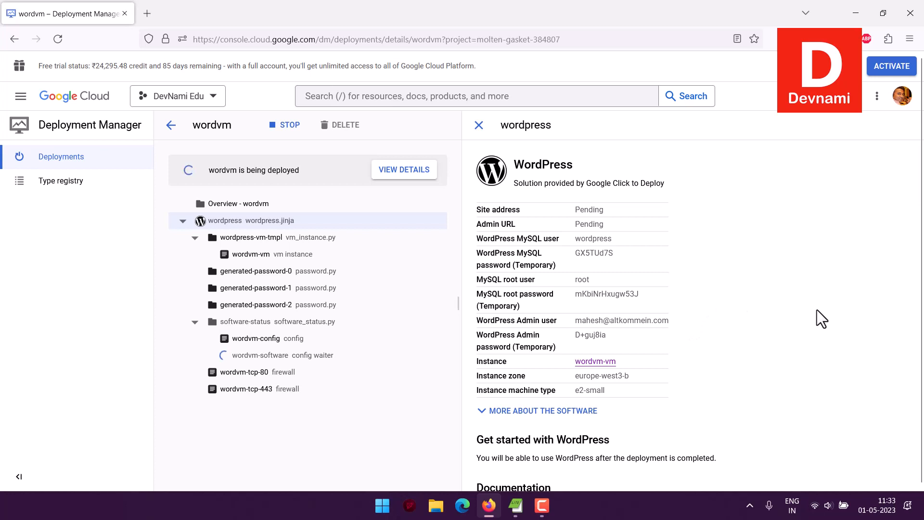
scroll(817, 310, "down", 3)
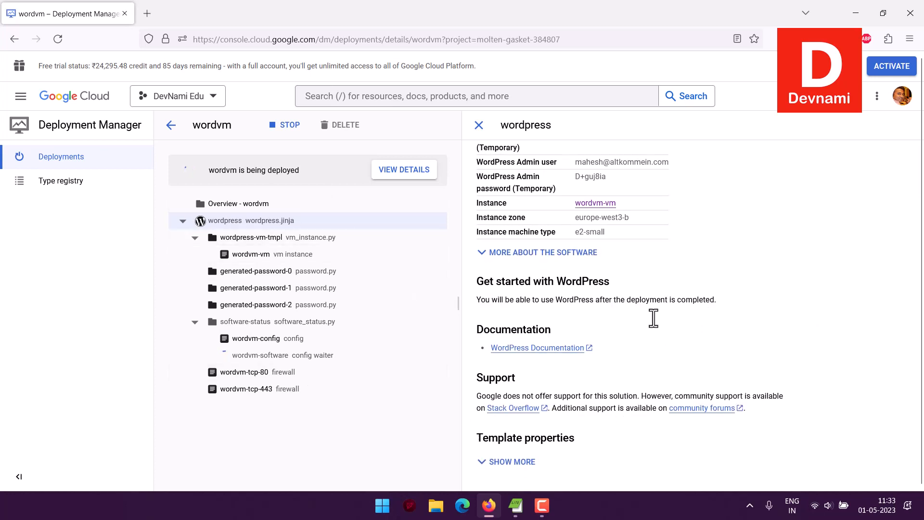
scroll(750, 320, "up", 3)
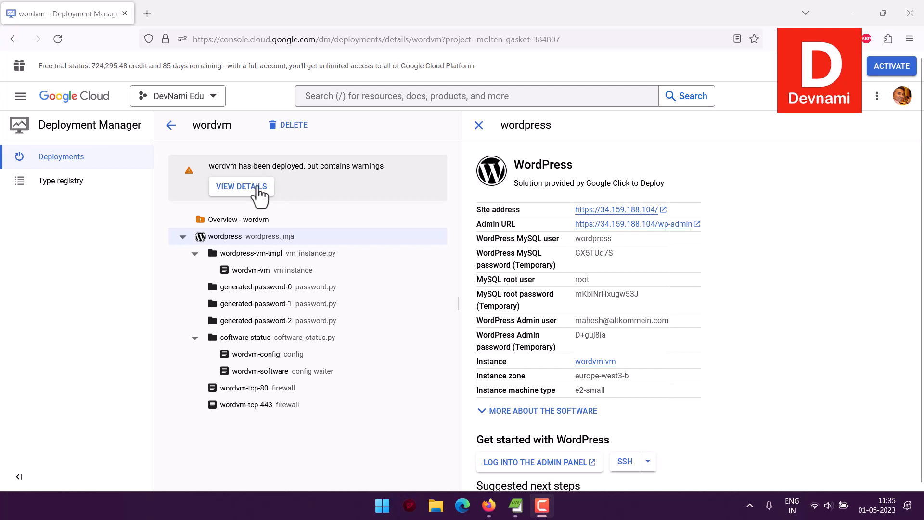
Step: Read the Runtime Configurator warning in wordvm's details, then go back to Deployments
left_click(256, 186)
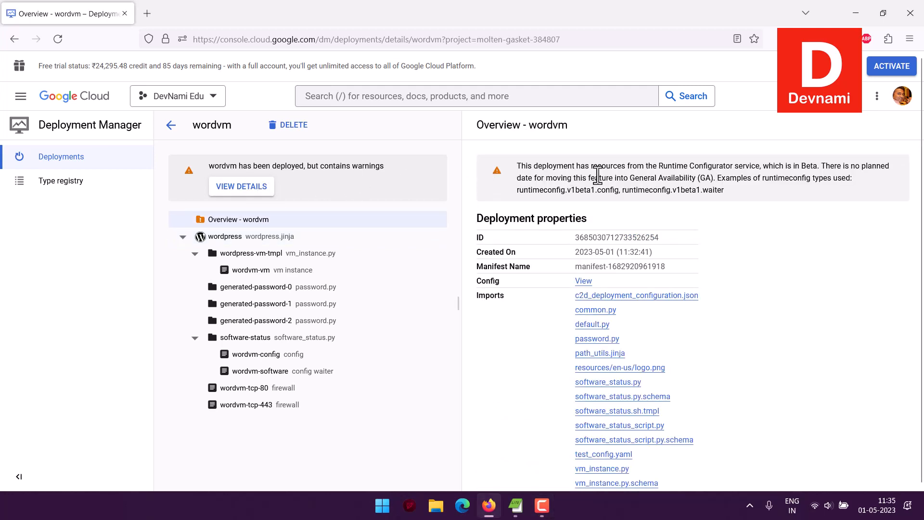
left_click_drag(726, 165, 805, 187)
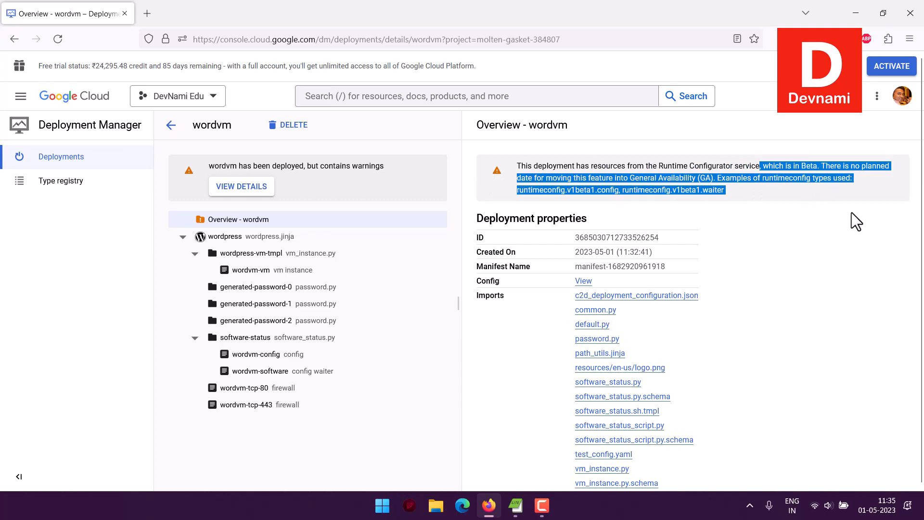
scroll(852, 212, "down", 2)
scroll(856, 212, "up", 2)
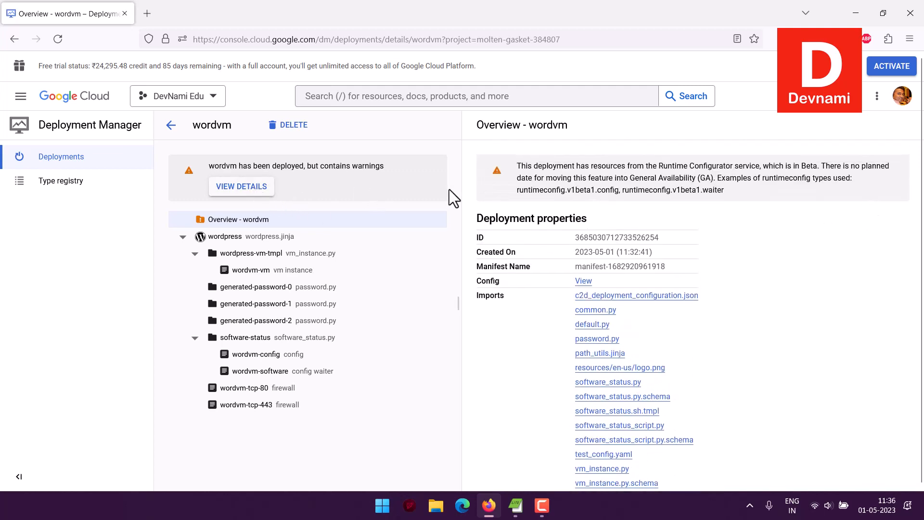
scroll(510, 271, "down", 2)
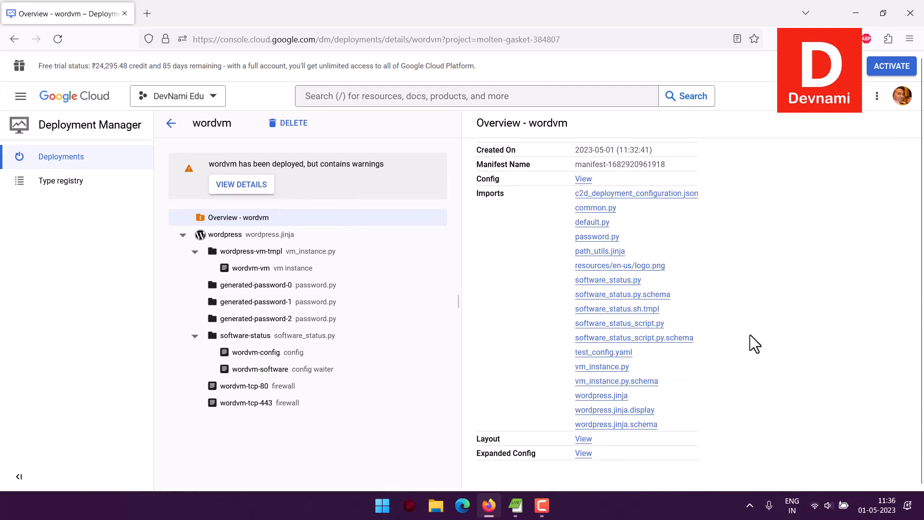
scroll(516, 363, "up", 2)
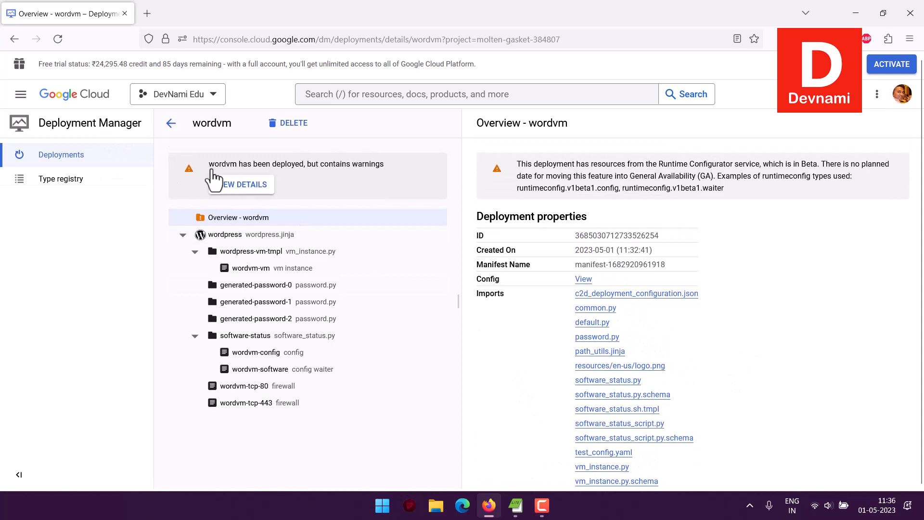
left_click(226, 192)
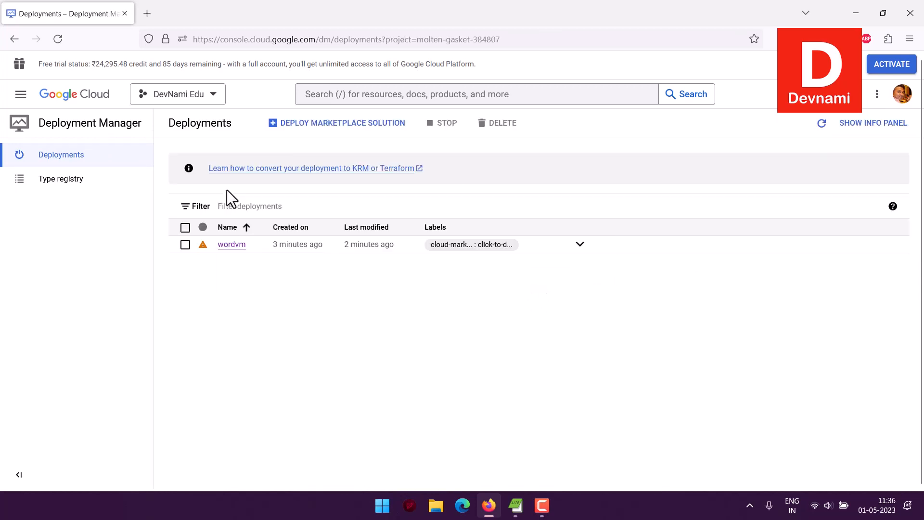
left_click(21, 96)
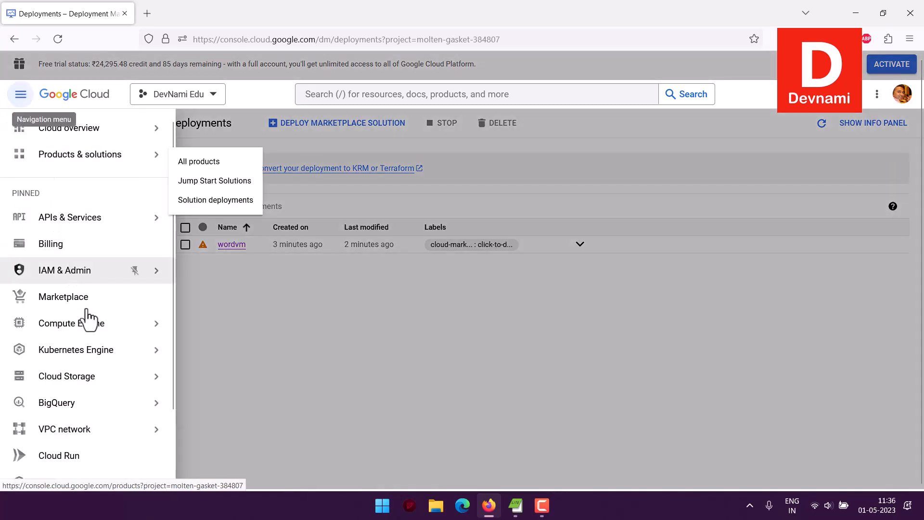
Step: Open Compute Engine VM instances, look through wordvm-vm's details, and launch SSH to it
mouse_move(98, 316)
left_click(201, 91)
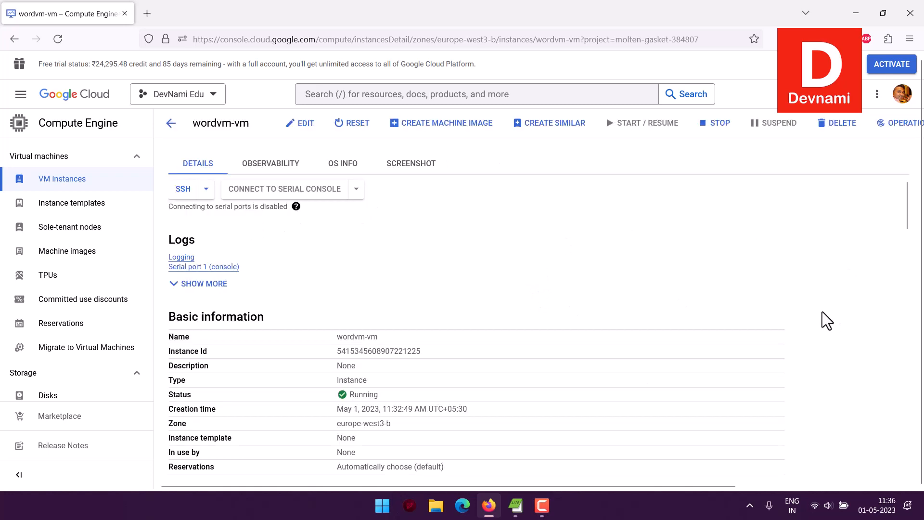
scroll(823, 312, "down", 10)
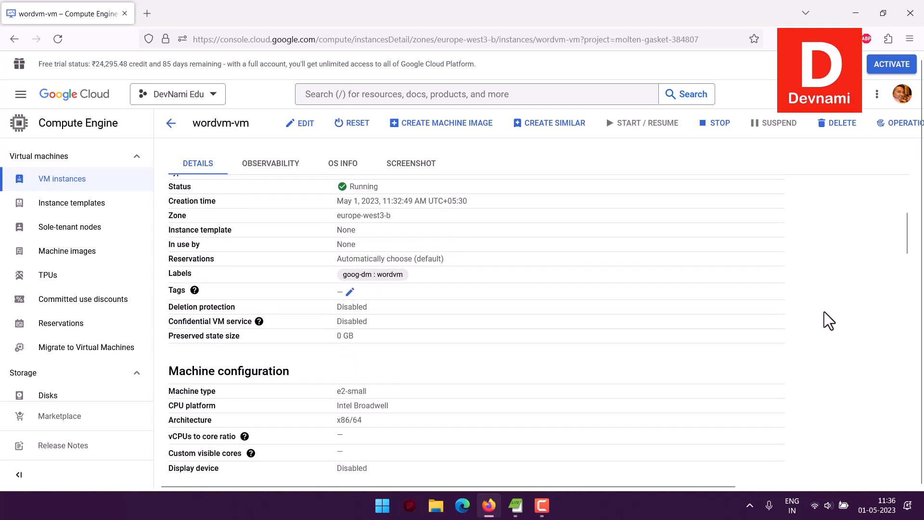
scroll(824, 309, "down", 12)
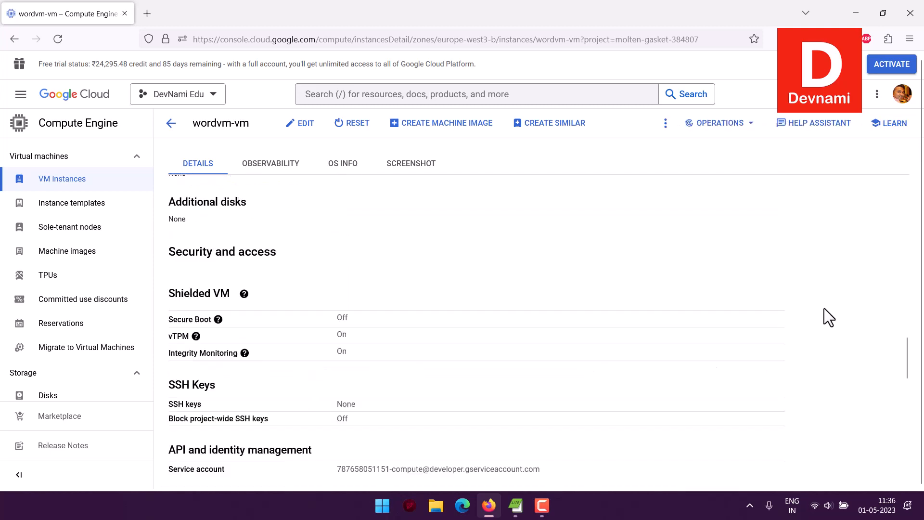
scroll(824, 309, "down", 4)
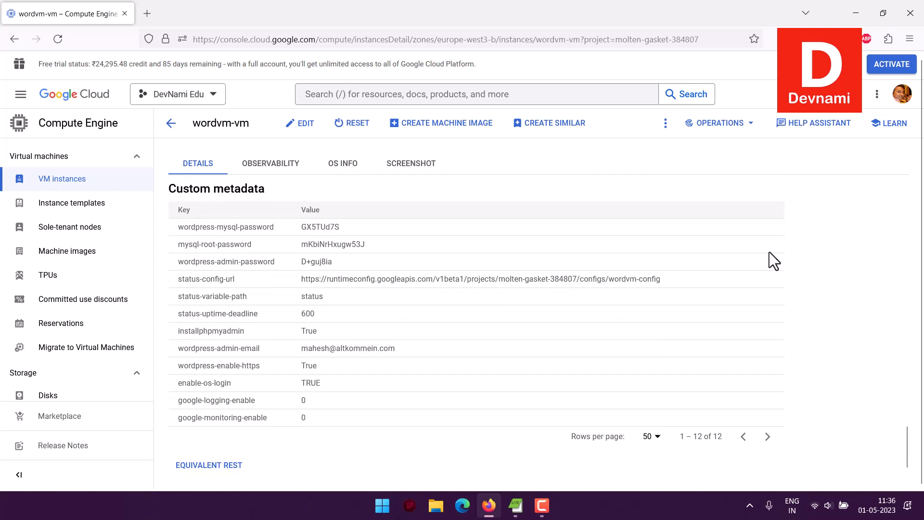
scroll(769, 252, "up", 12)
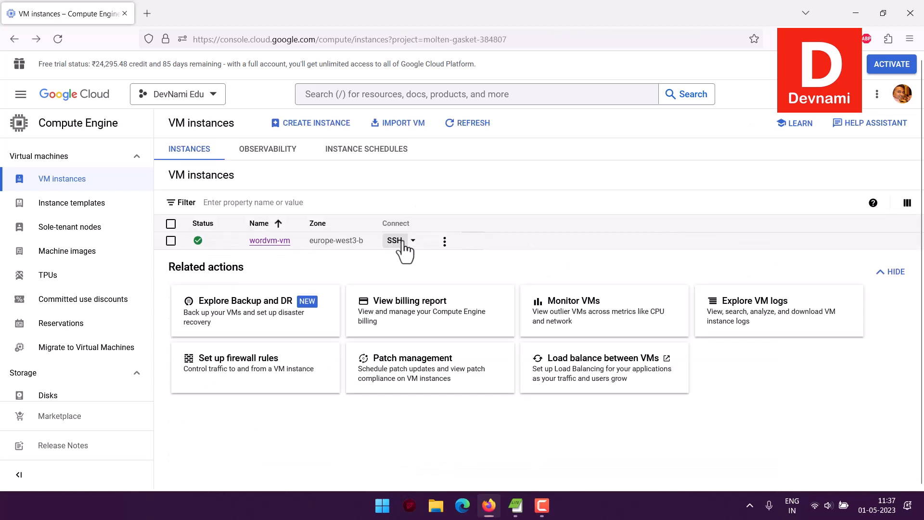
left_click(395, 241)
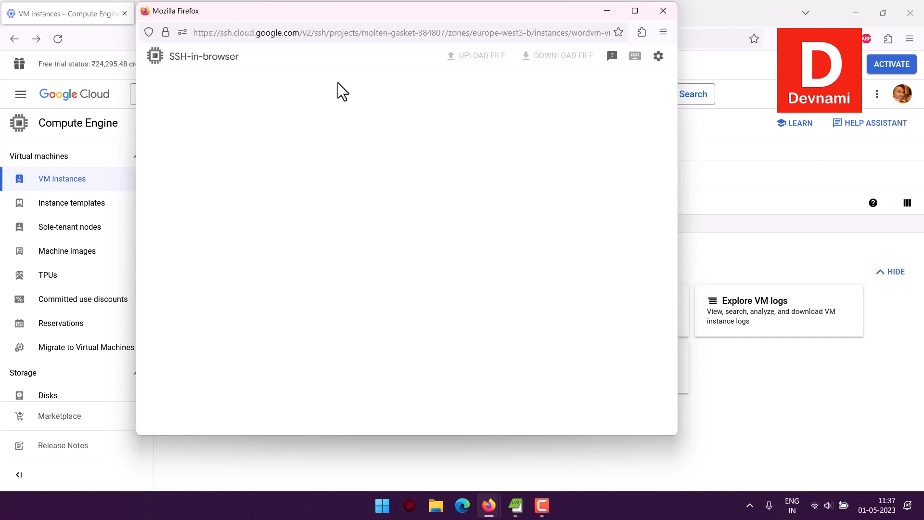
Step: Arrange the SSH-in-browser window alongside the console page
left_click_drag(454, 10, 594, 50)
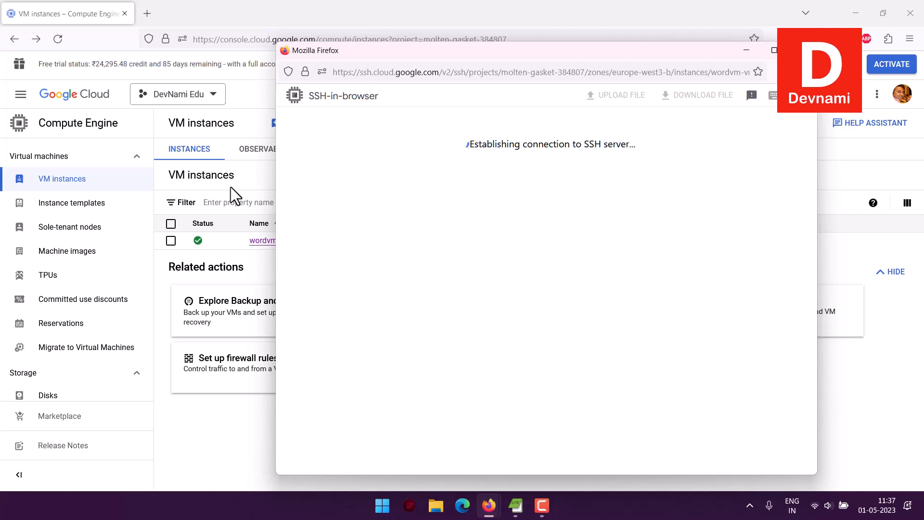
left_click(231, 170)
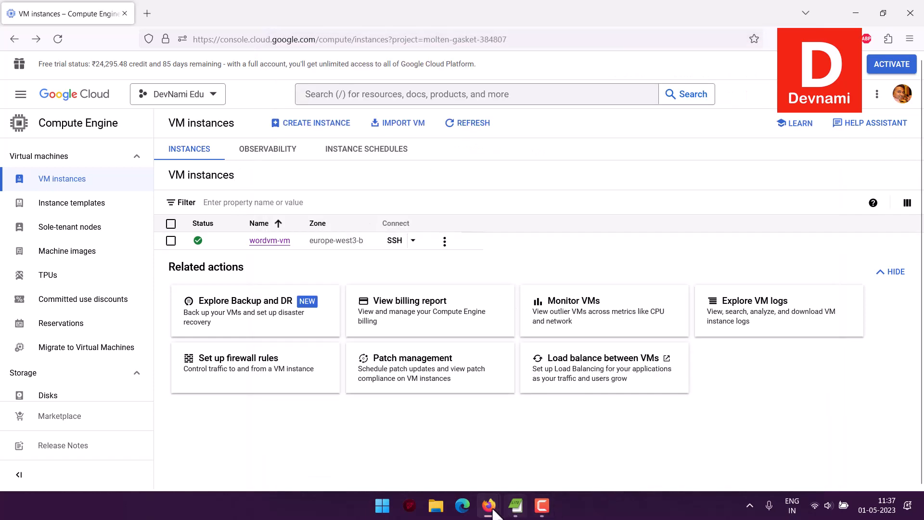
mouse_move(494, 511)
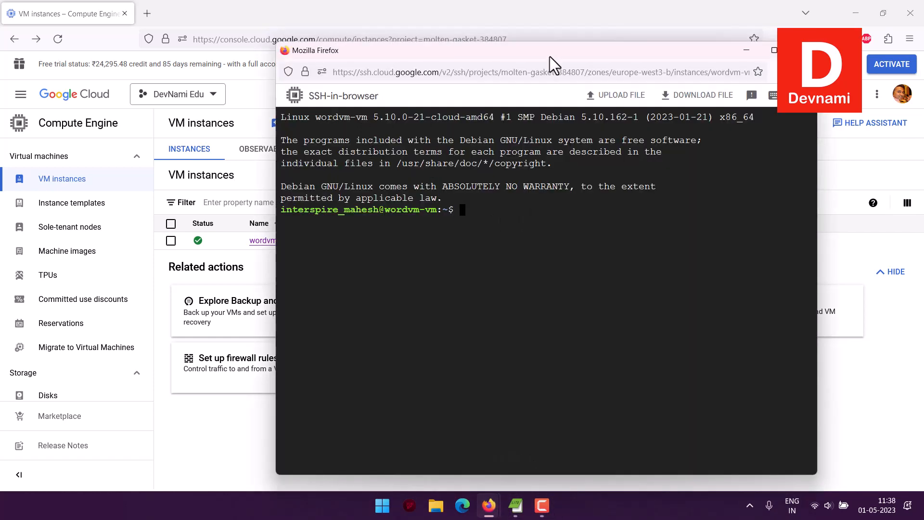
left_click_drag(550, 54, 385, 46)
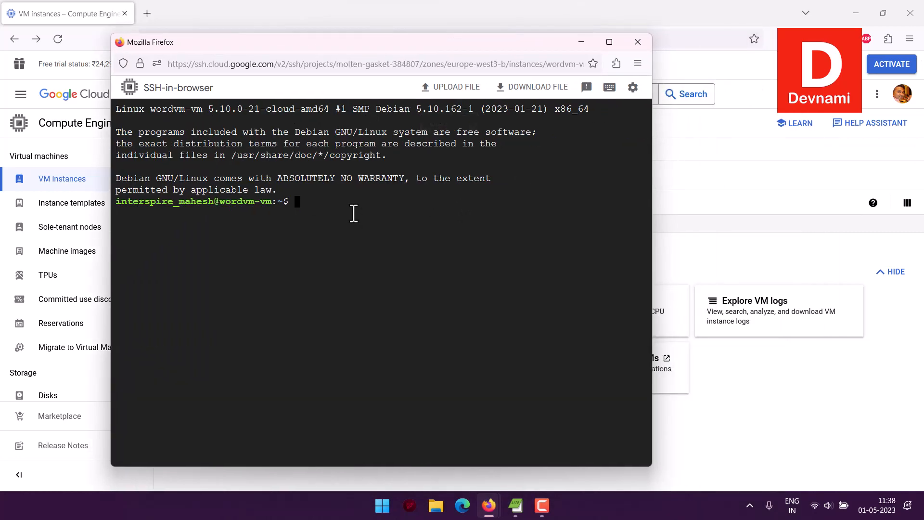
Step: Run lscpu, lsblk and hostinfo on wordvm-vm, then show the other SSH connection options
type("lscpu")
key("Return")
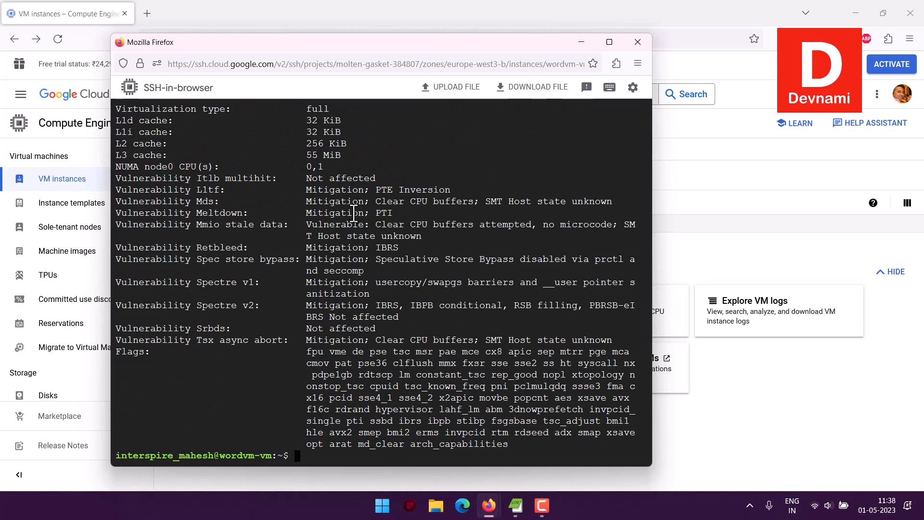
type("lsblk")
key("Return")
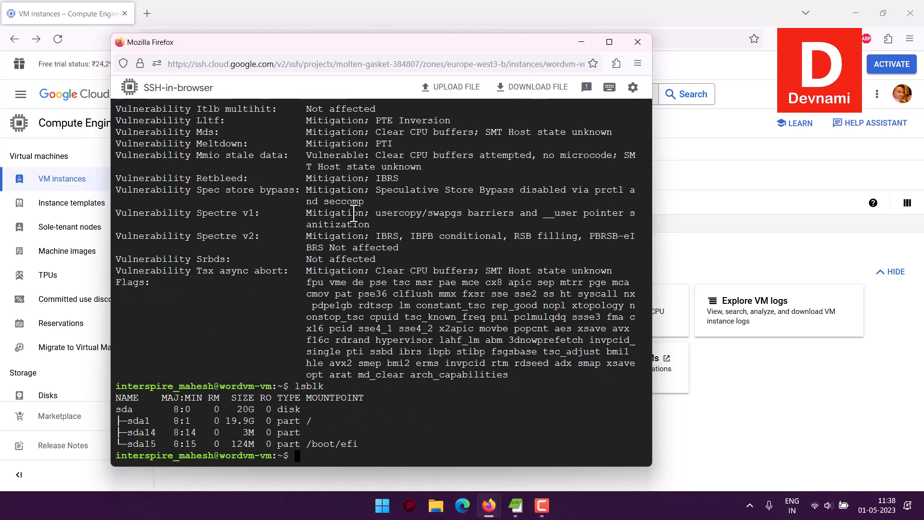
type("hostinfo")
key("Return")
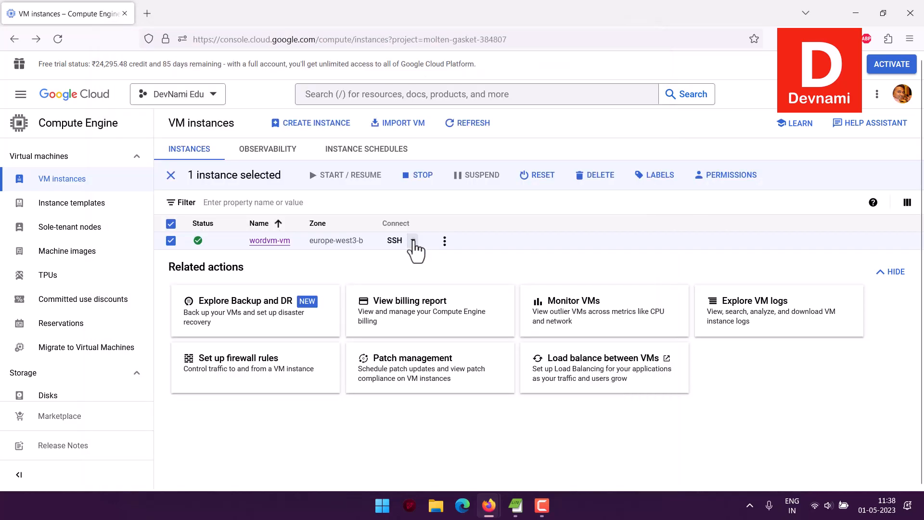
left_click(414, 241)
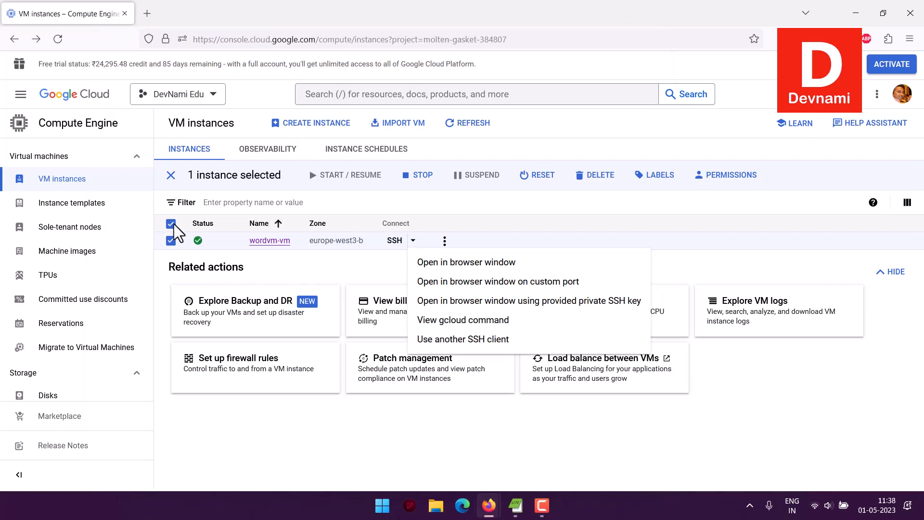
Step: Copy wordvm-vm's IP address from its Network interfaces table
left_click(172, 241)
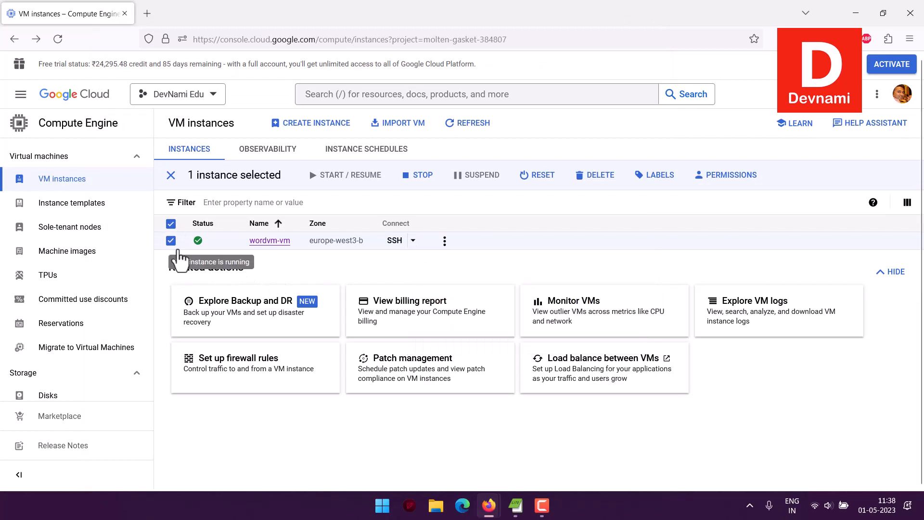
left_click(270, 240)
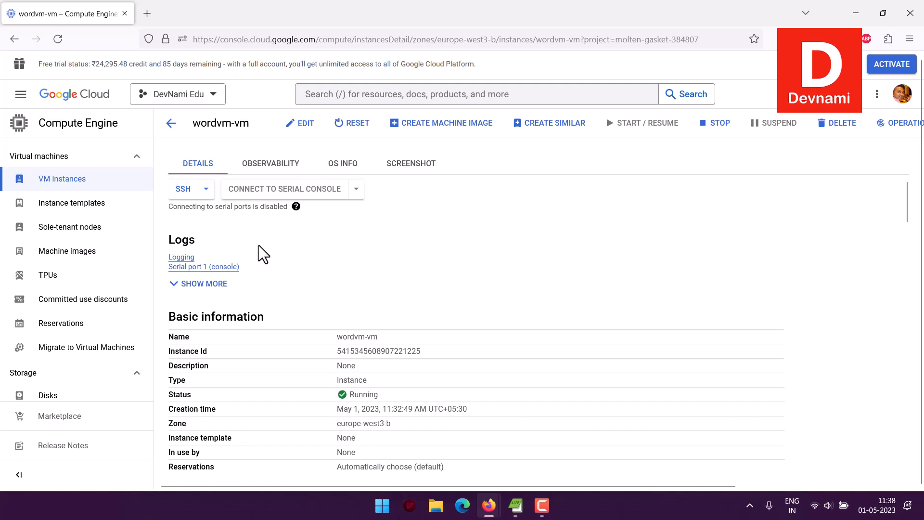
scroll(277, 256, "down", 3)
scroll(279, 250, "down", 3)
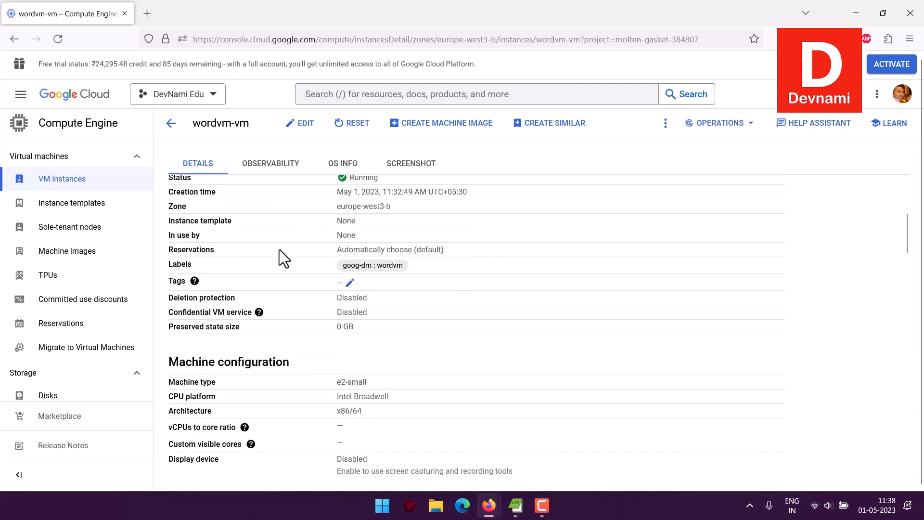
scroll(280, 249, "down", 9)
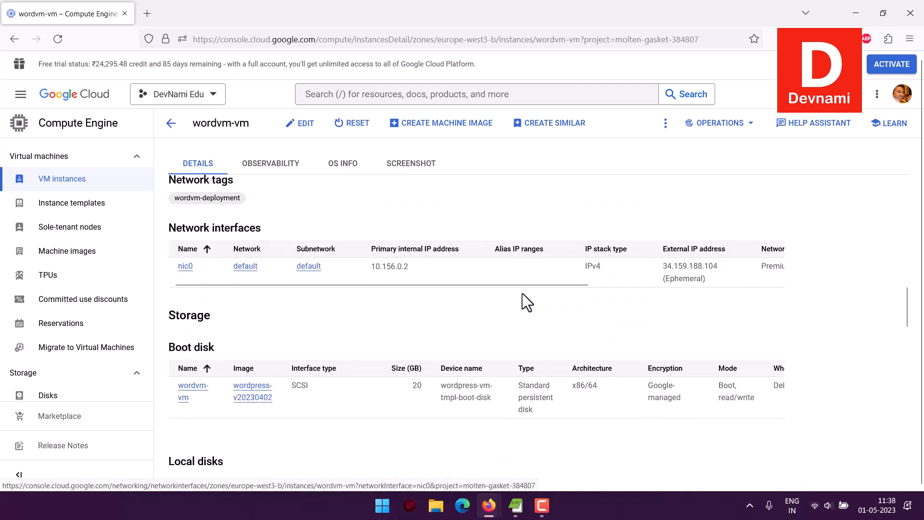
left_click(649, 284)
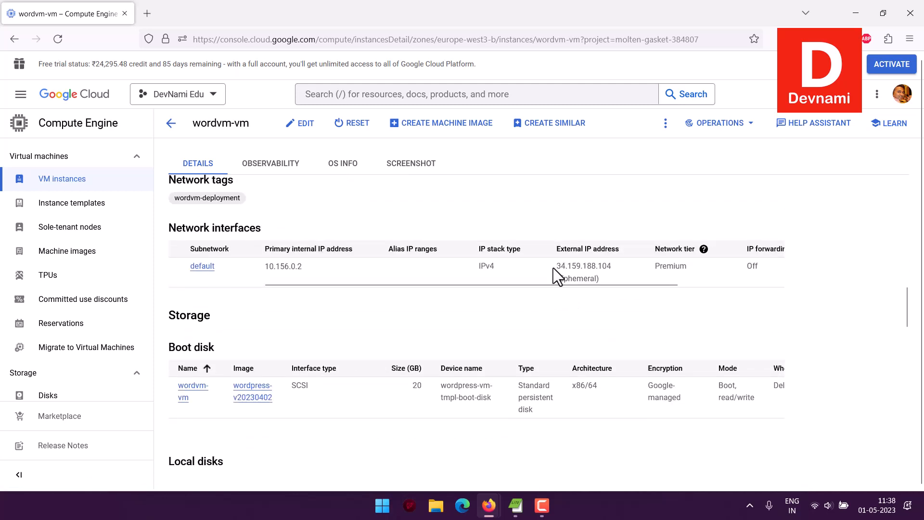
double_click(599, 266)
right_click(603, 269)
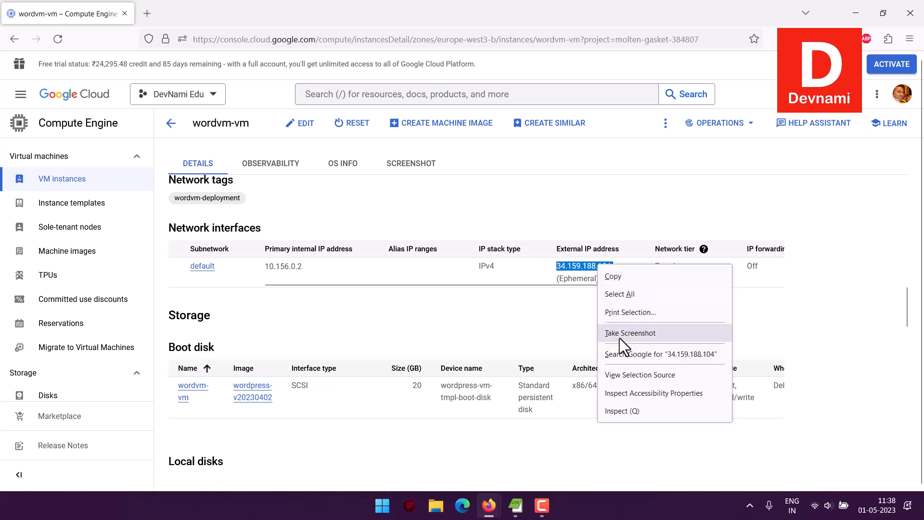
left_click(612, 273)
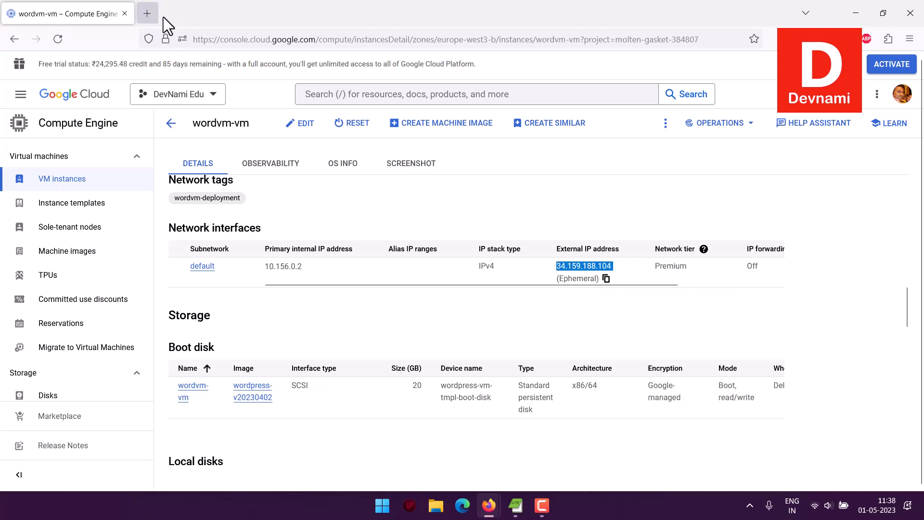
Step: Load the copied IP address in a new browser tab
left_click(156, 15)
key("ctrl+v")
key("Return")
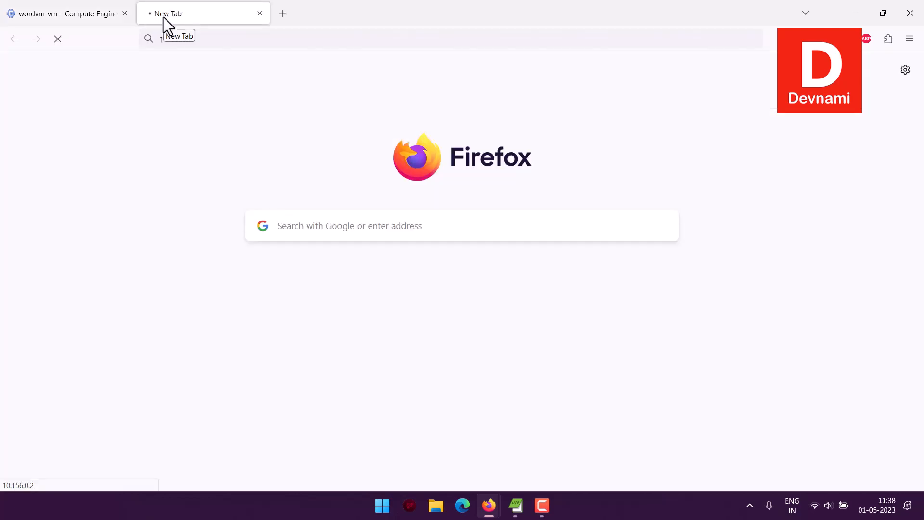
Step: Copy wordvm's external IP and load the WordPress site at 34.159.188.104 in the new tab
left_click(85, 5)
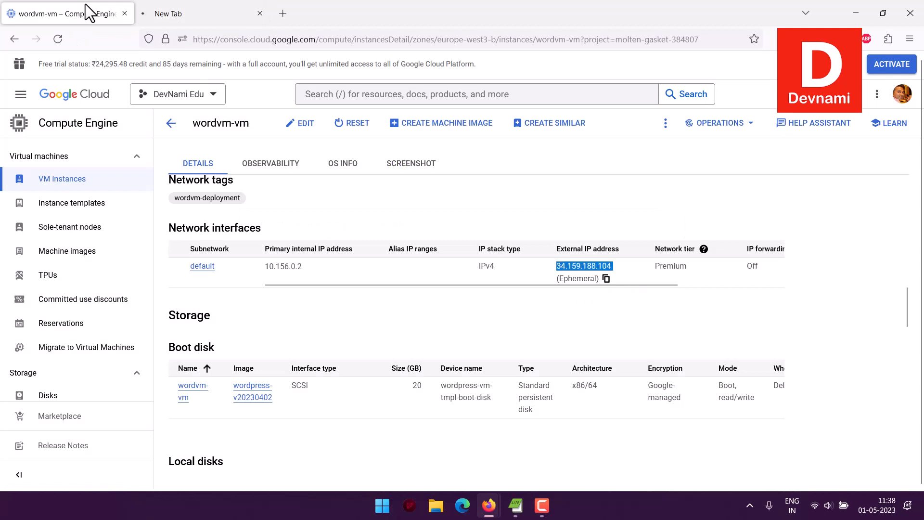
left_click(606, 279)
left_click(208, 13)
key("ctrl+a")
key("ctrl+v")
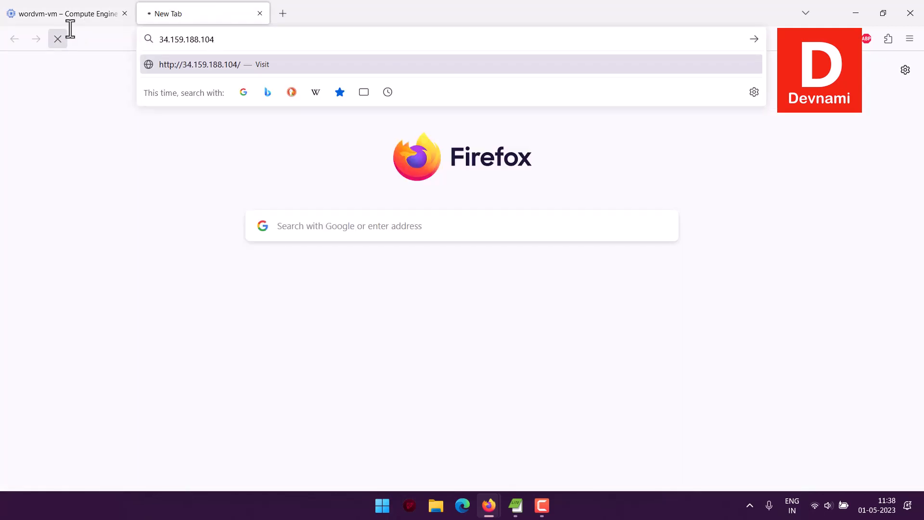
key("Return")
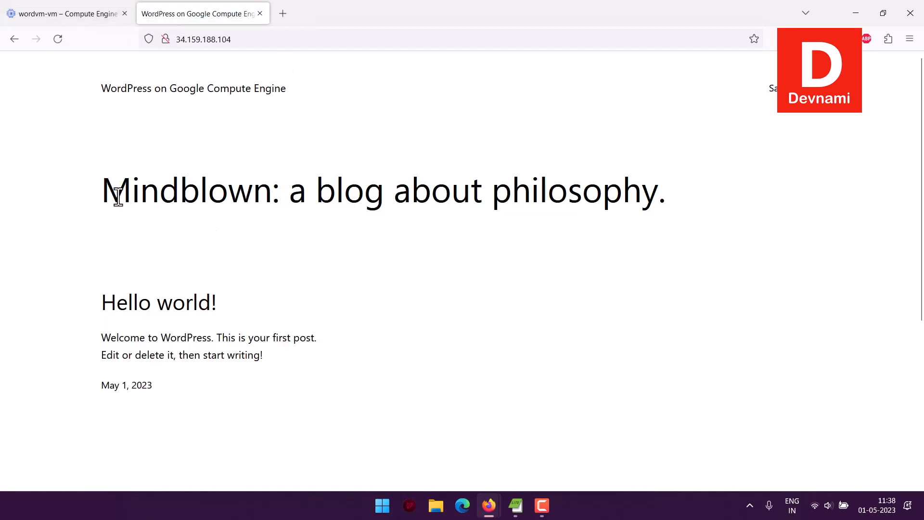
Step: Highlight the Mindblown blog title and check the VM details tab before returning to the site
left_click_drag(115, 195, 667, 190)
left_click(685, 182)
left_click(30, 17)
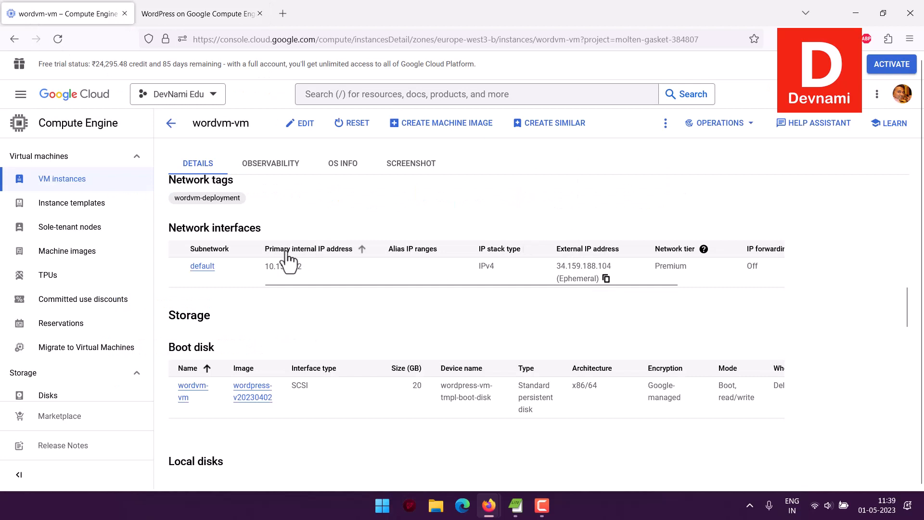
mouse_move(295, 266)
left_click(190, 18)
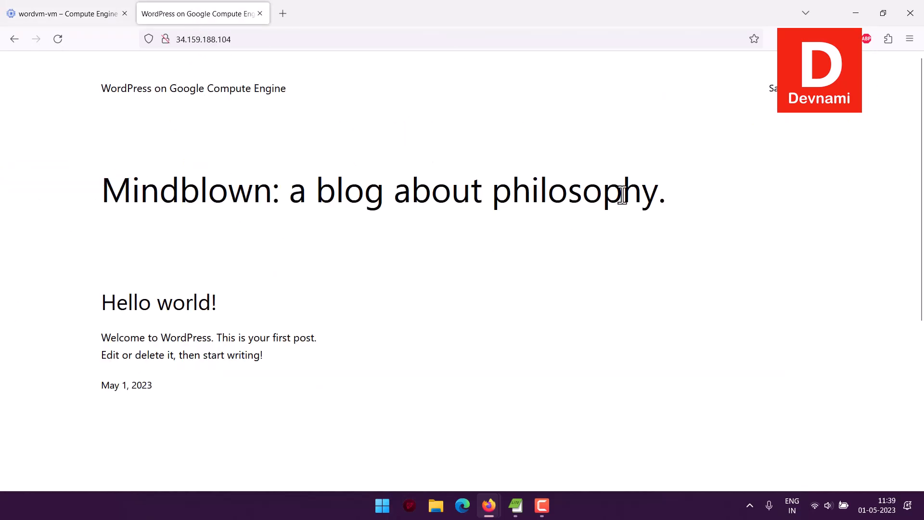
Step: Read through the Hello world! post, then return to the blog home page and highlight its title
left_click(188, 319)
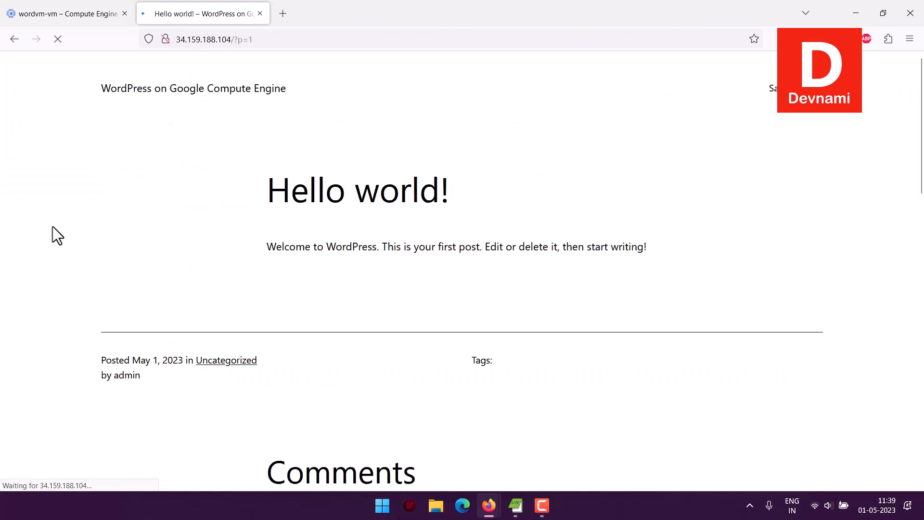
scroll(361, 288, "down", 5)
scroll(360, 288, "down", 10)
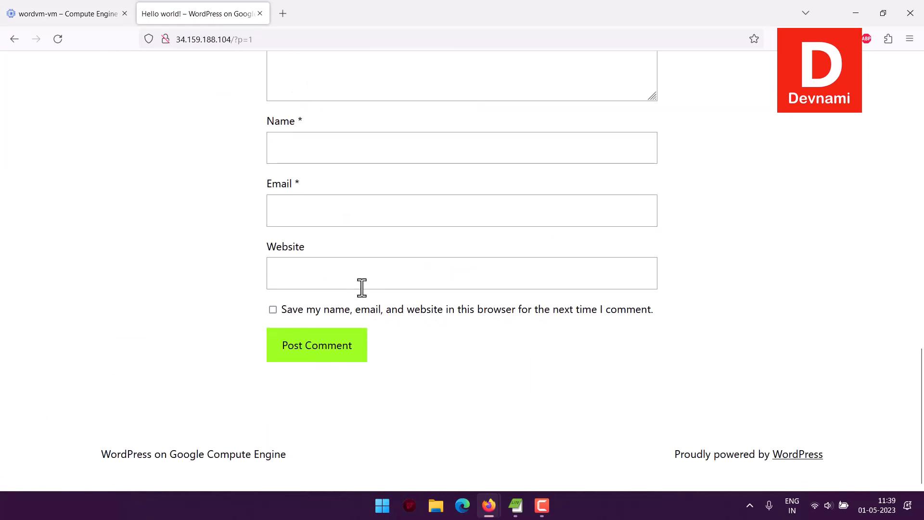
scroll(361, 288, "up", 15)
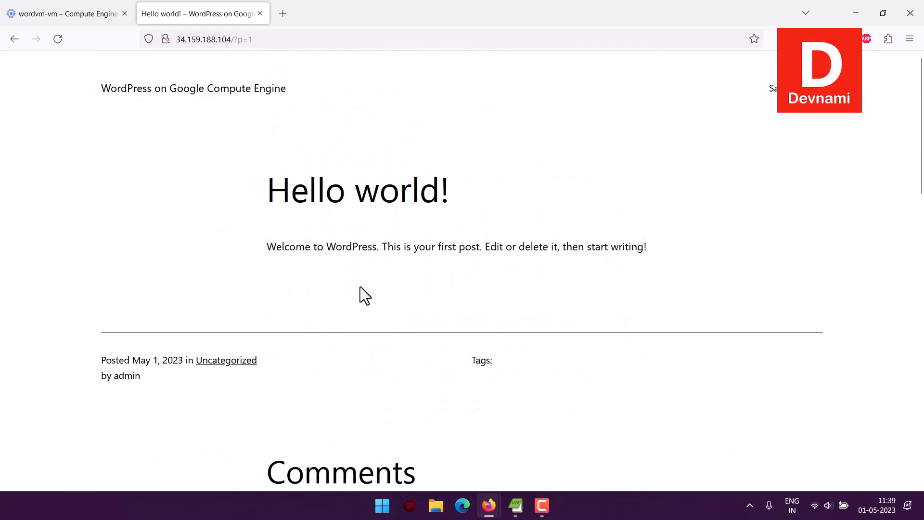
left_click(195, 91)
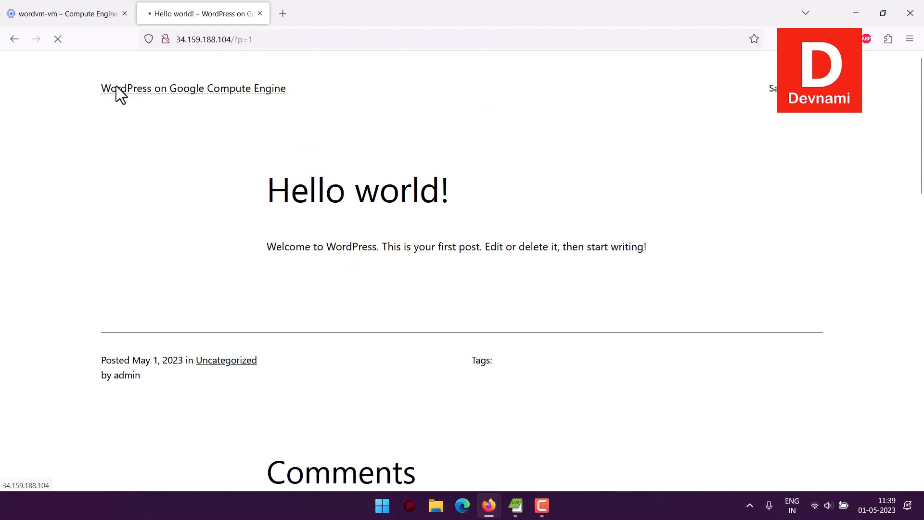
left_click_drag(99, 87, 340, 85)
left_click(340, 86)
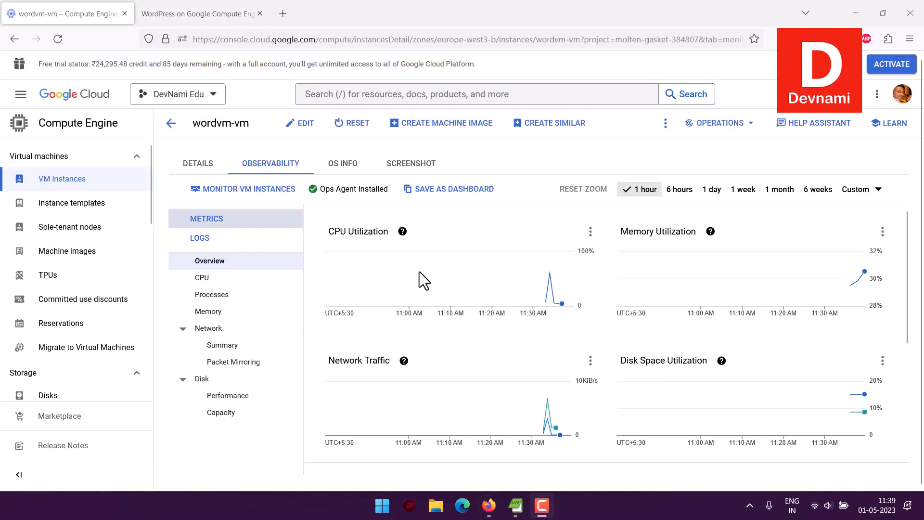
Step: Return to the VM instances list and tick the wordvm-vm row's checkbox
left_click(171, 123)
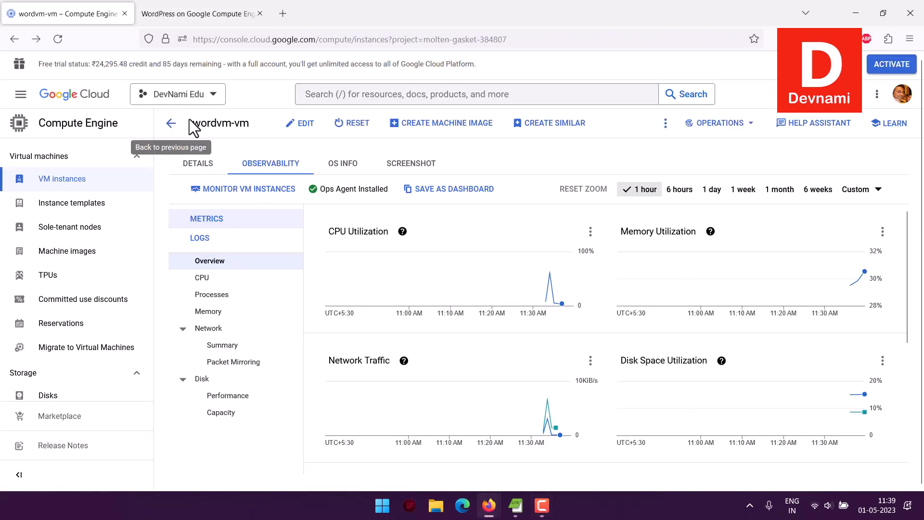
left_click(170, 12)
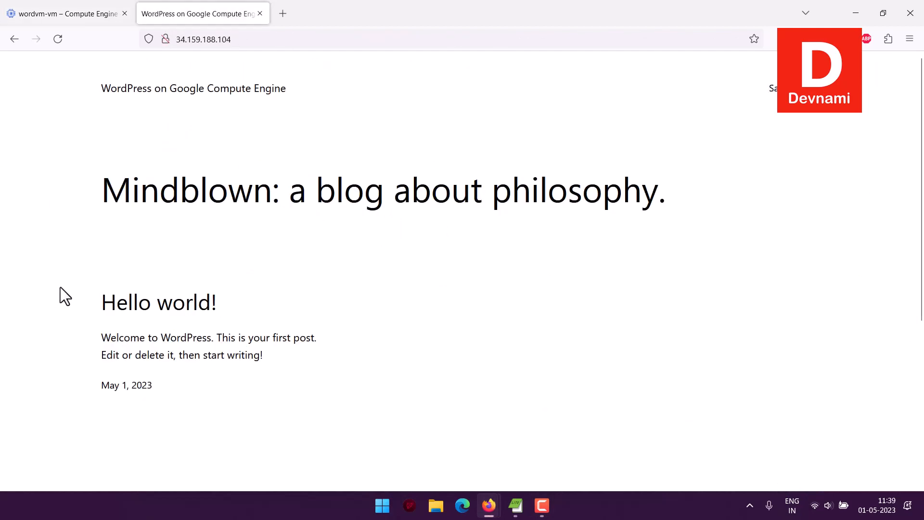
left_click(68, 15)
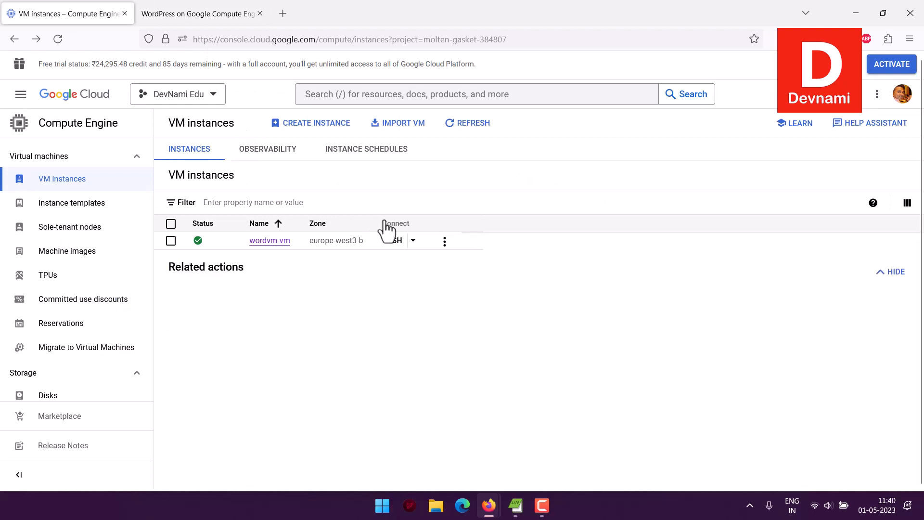
left_click(171, 240)
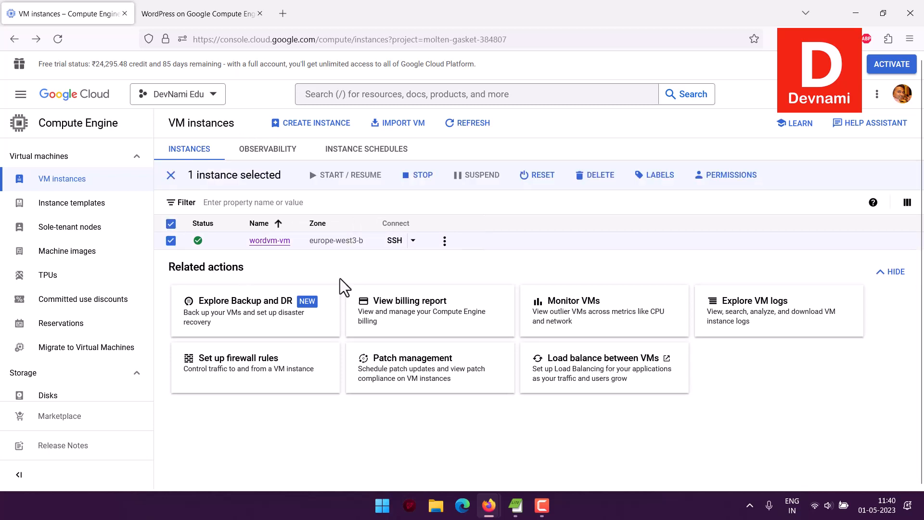
Step: Delete wordvm-vm, confirming in the dialog, then close the WordPress site tab
left_click(597, 175)
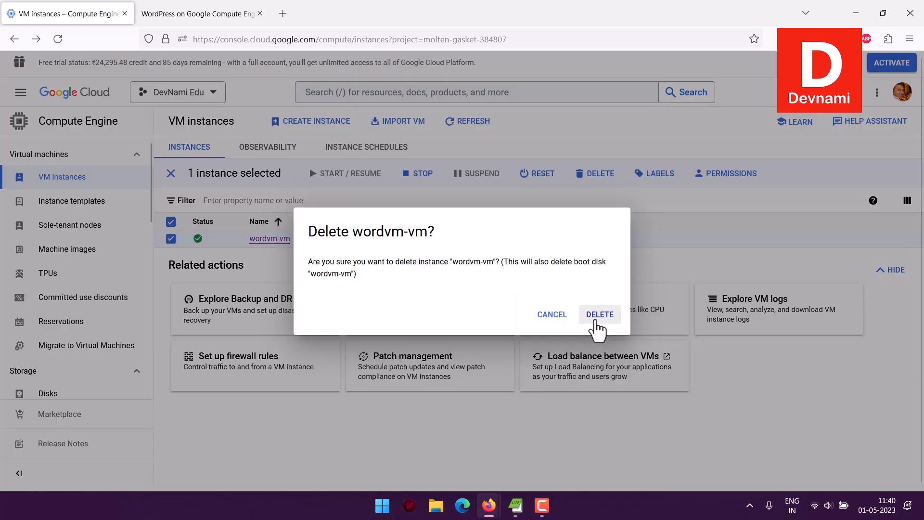
left_click(596, 314)
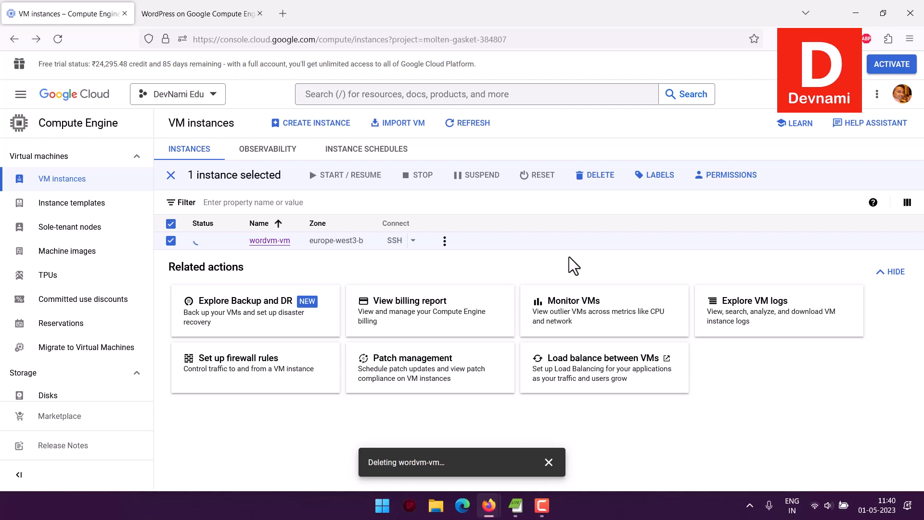
left_click(185, 12)
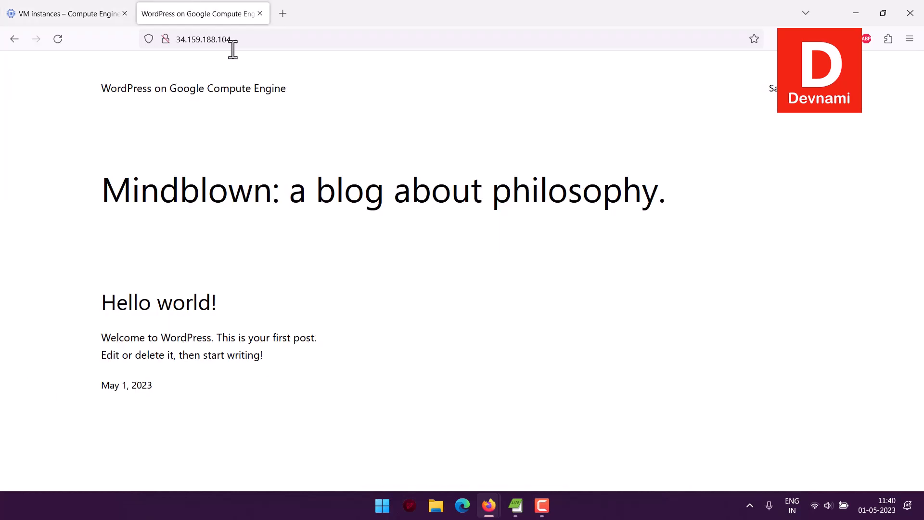
left_click(260, 14)
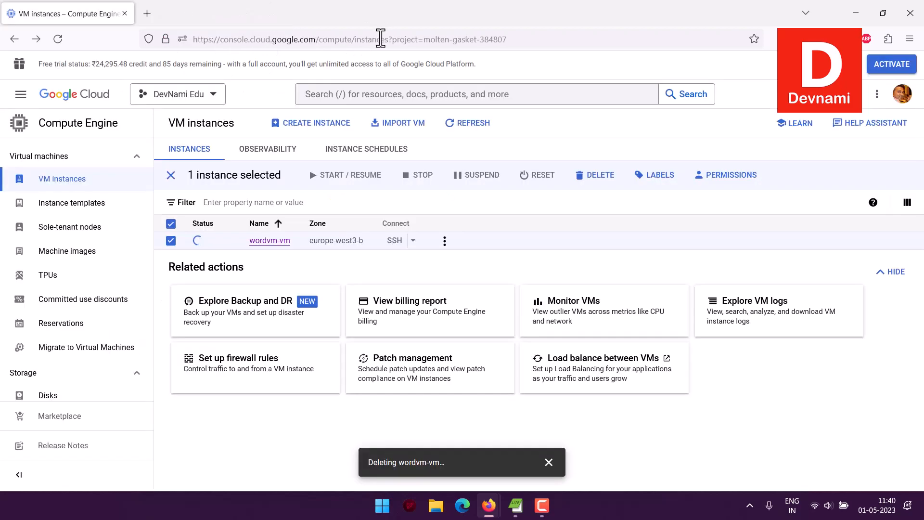